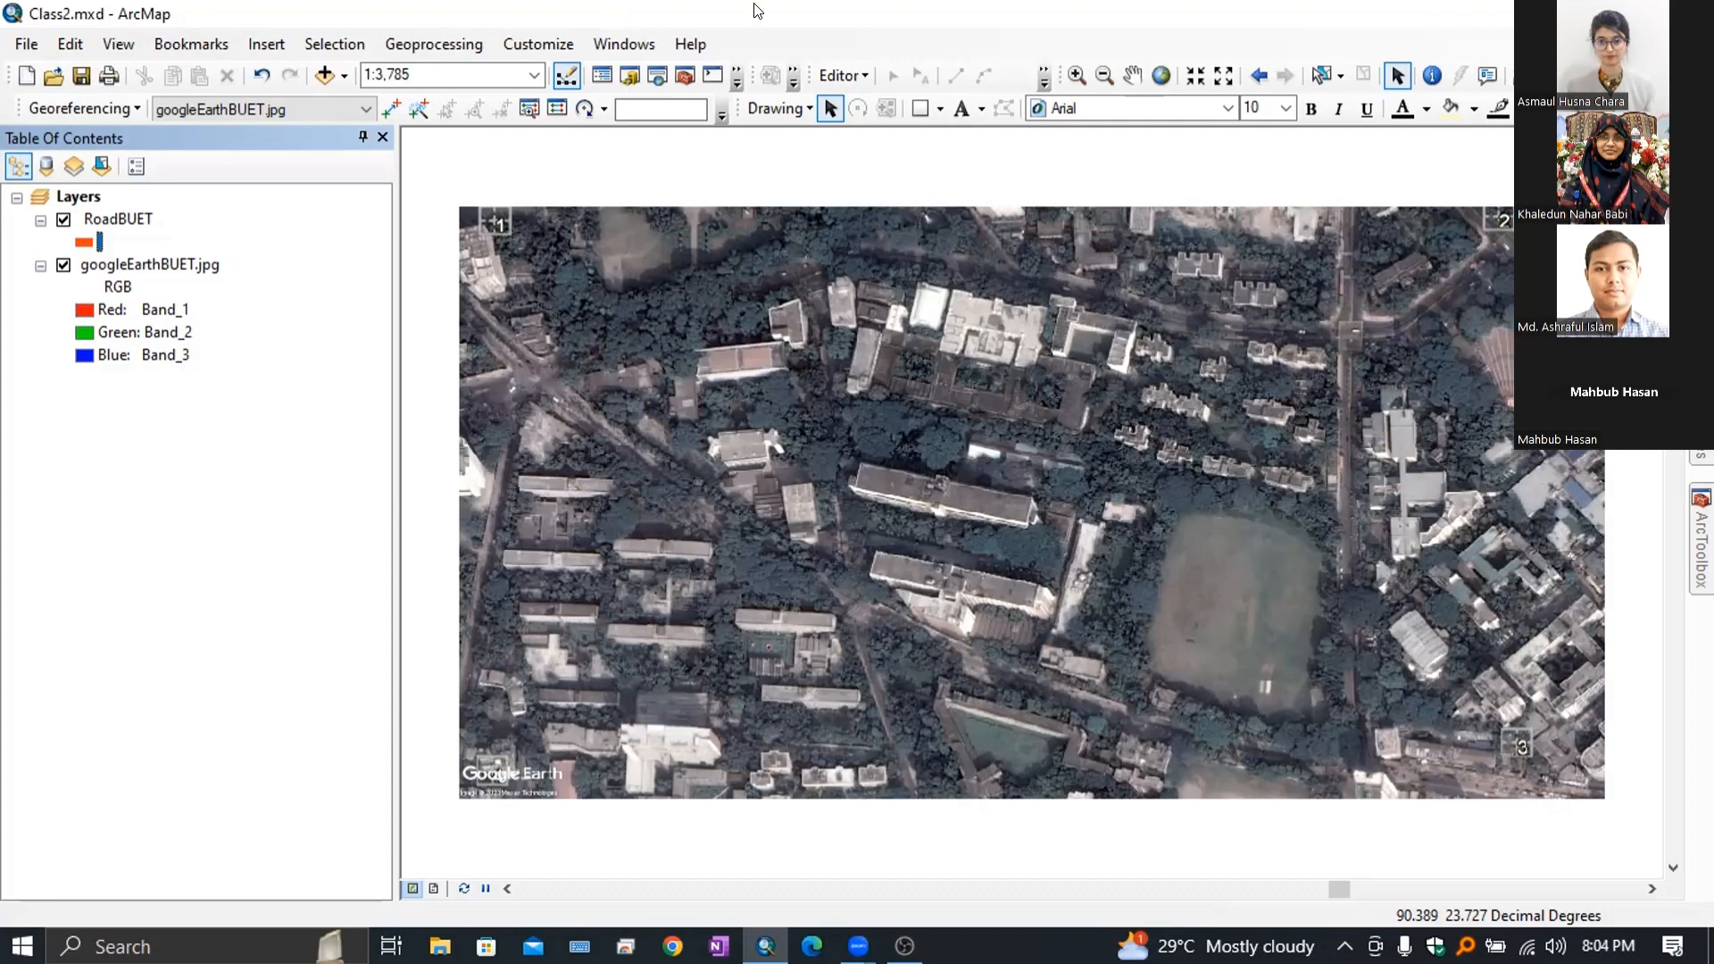
Start an edit session and open the Create Features window.
{"action": "left_click", "coordinate": [835, 75]}
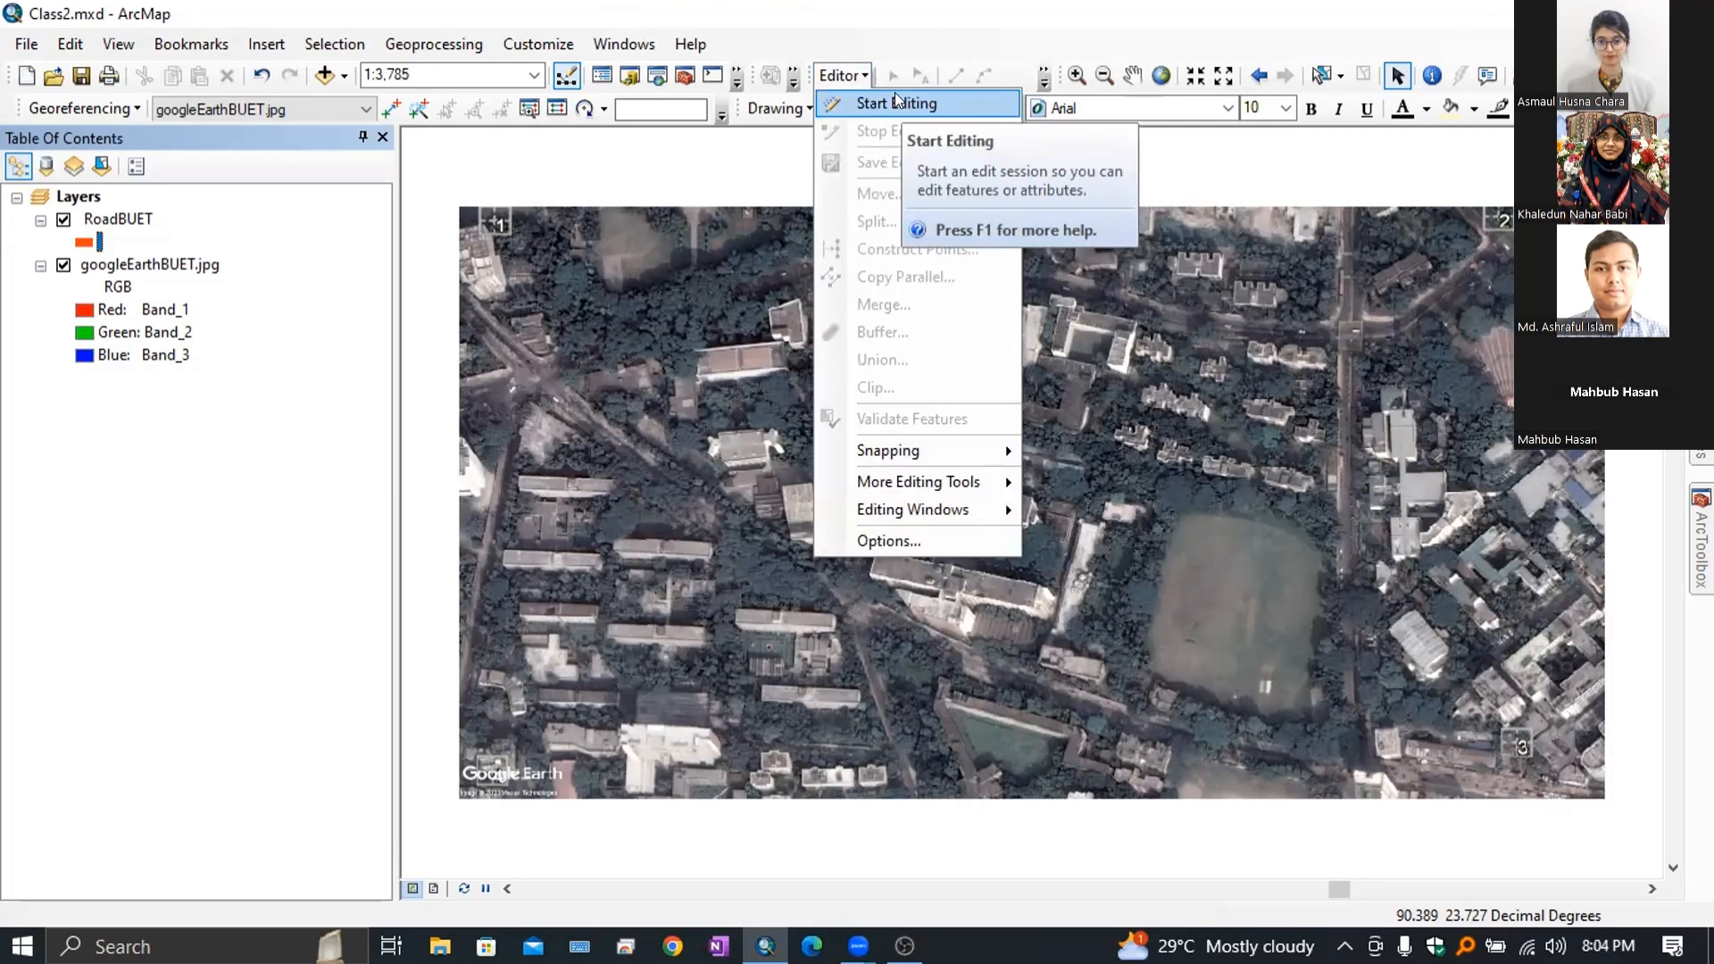
{"action": "left_click", "coordinate": [897, 100]}
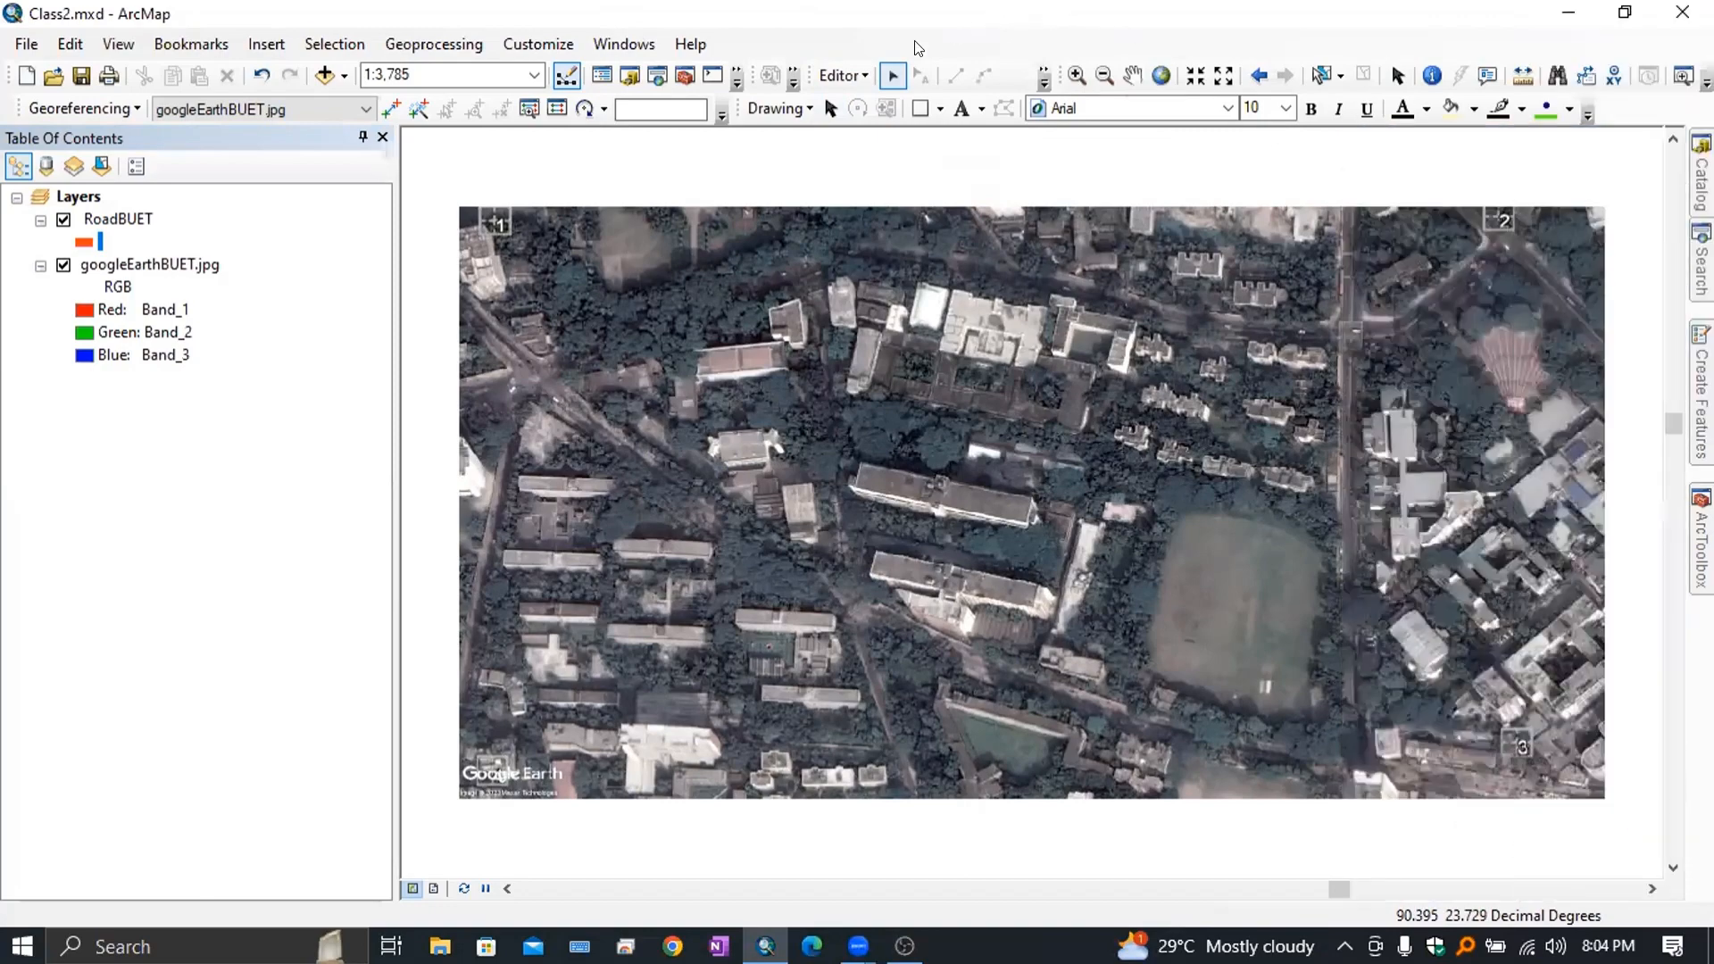
{"action": "left_click", "coordinate": [843, 75]}
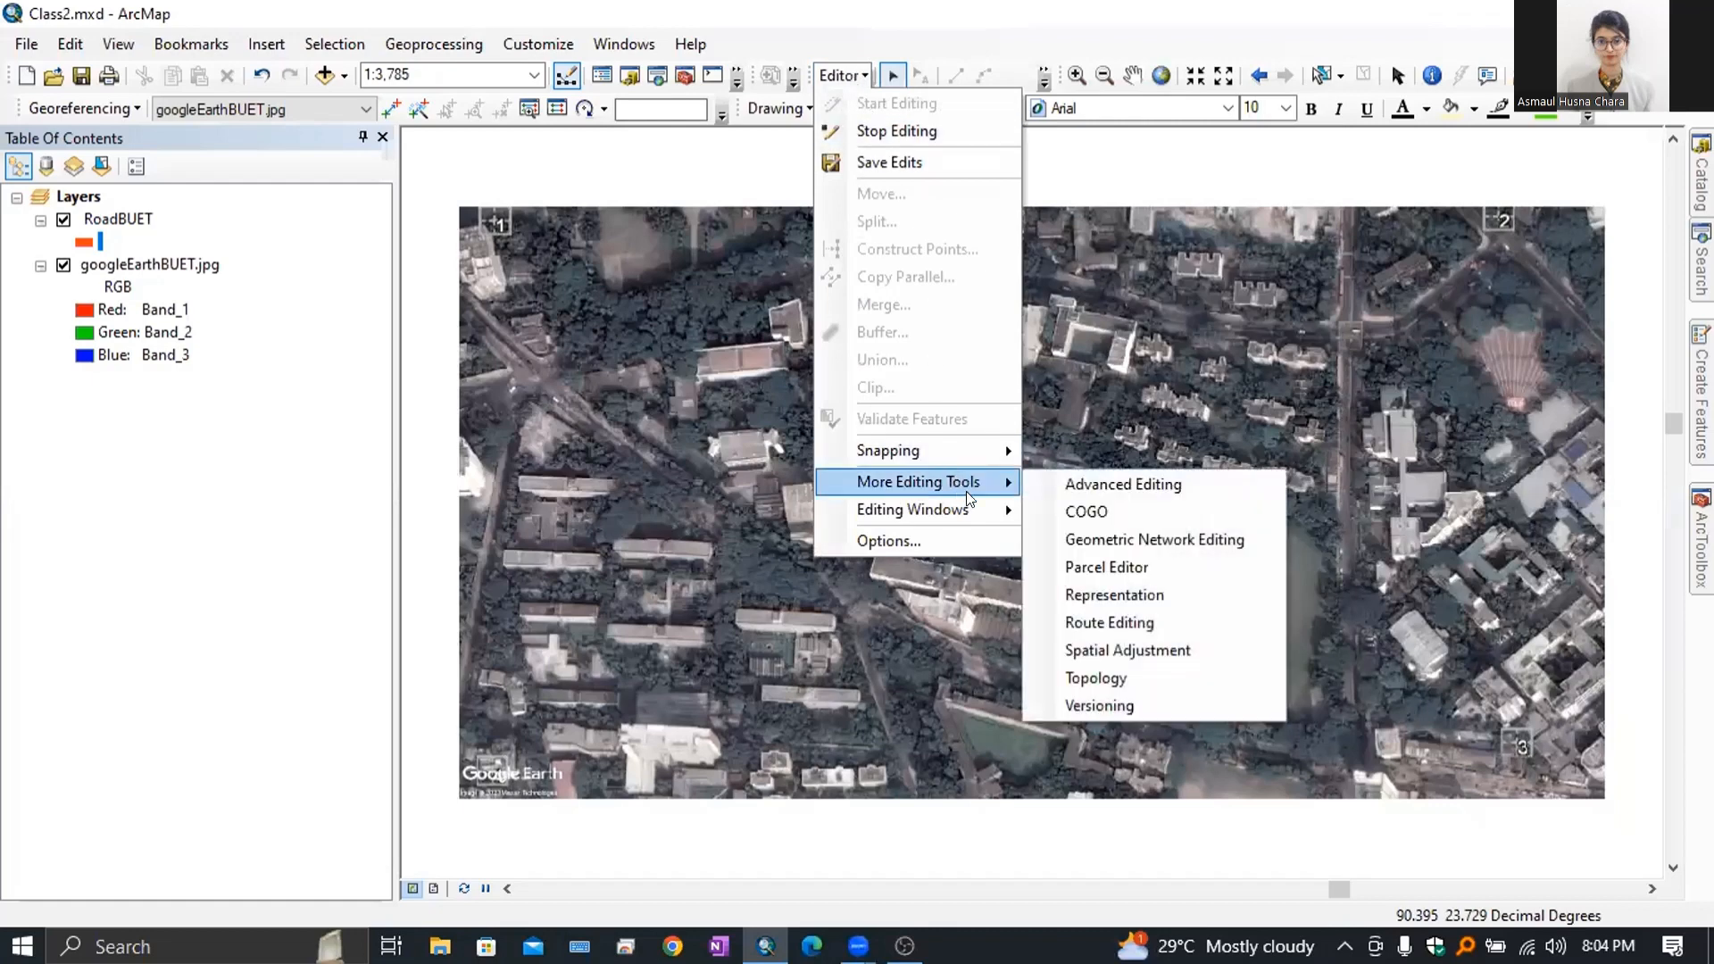
{"action": "mouse_move", "coordinate": [967, 509]}
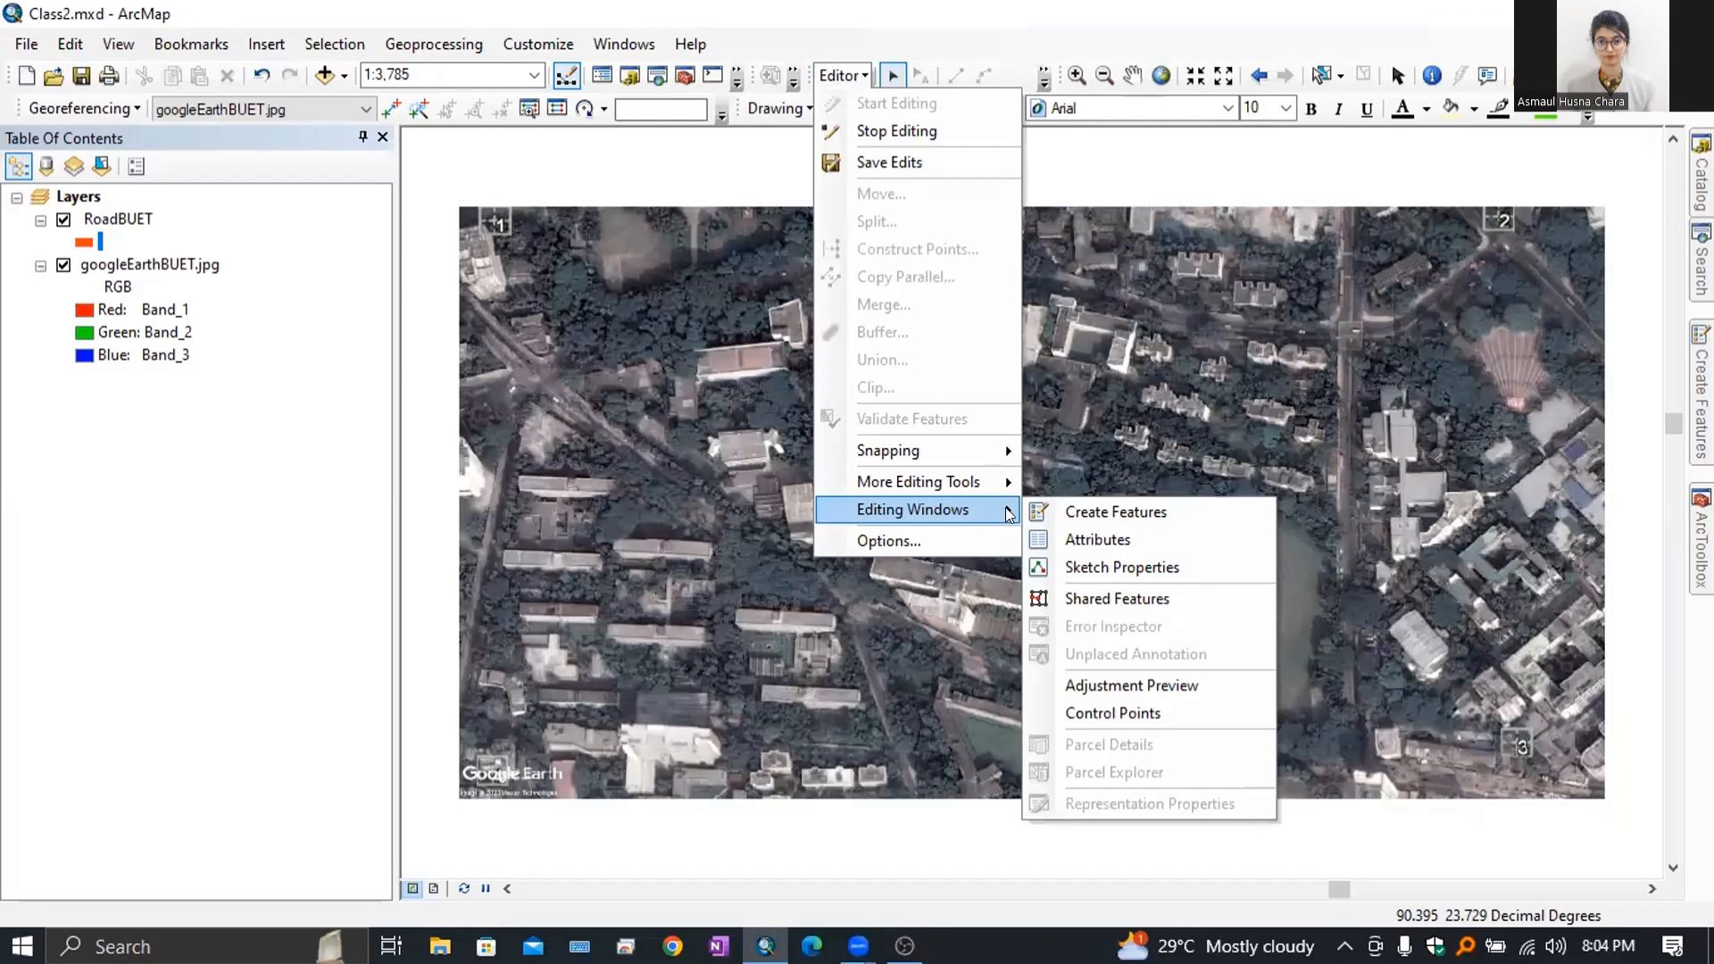
{"action": "left_click", "coordinate": [1138, 513]}
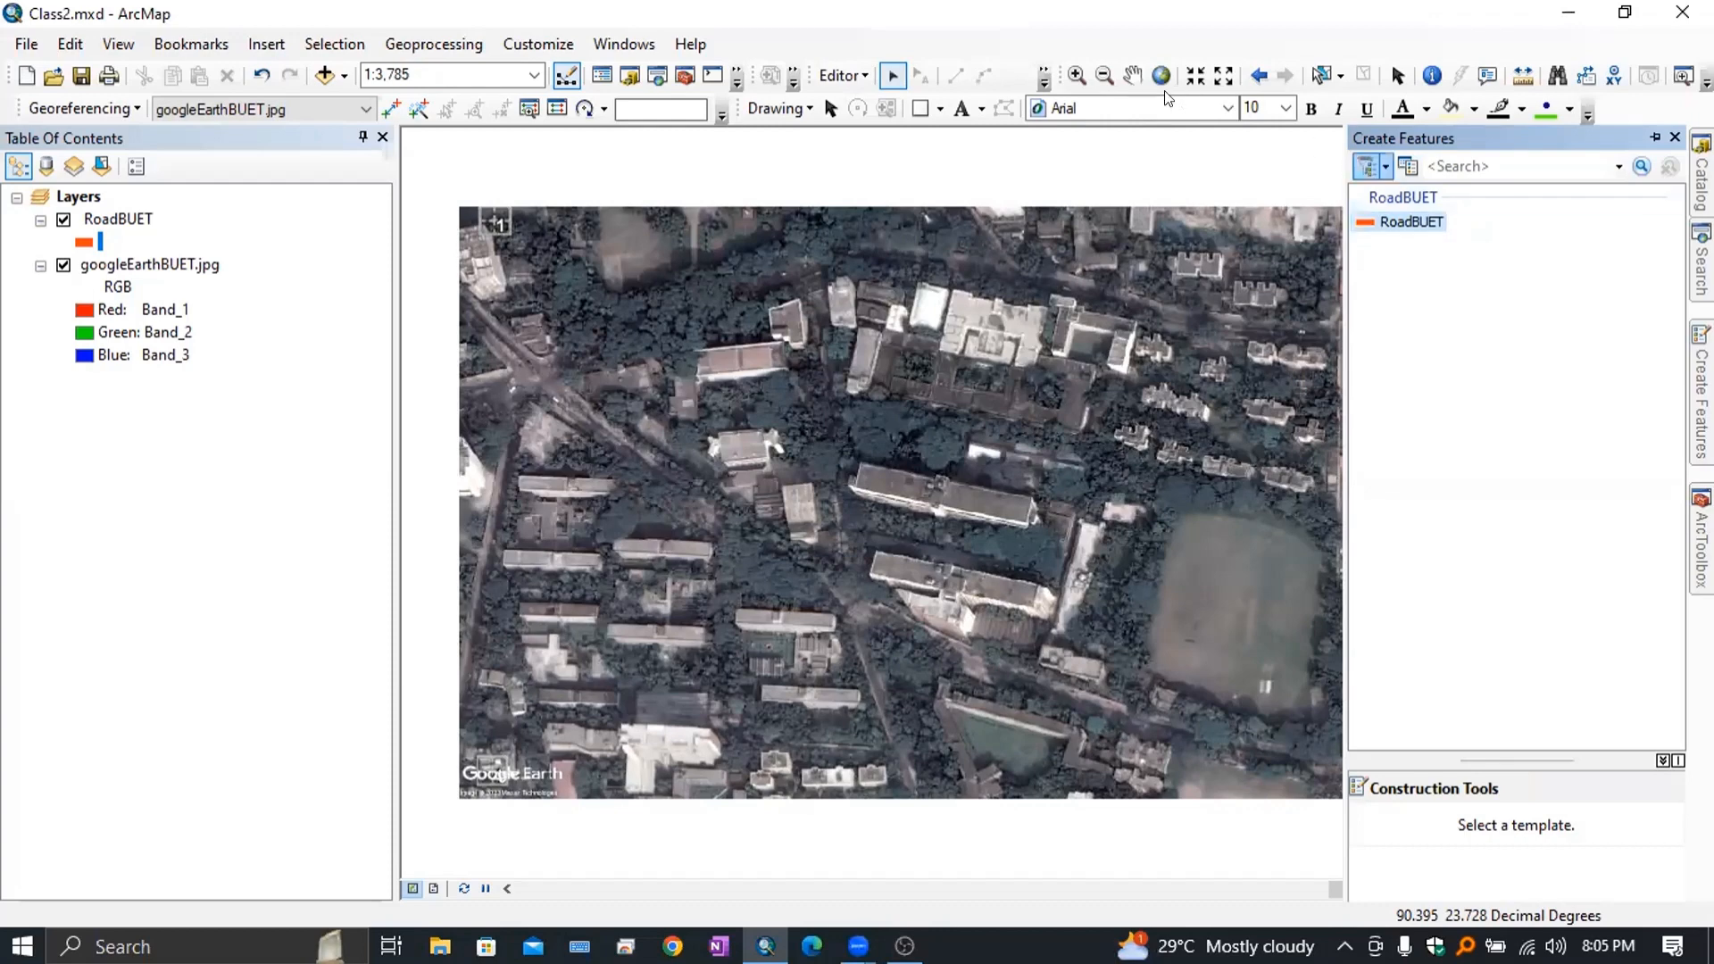
Stop the edit session, start it again and reopen the Create Features window.
{"action": "left_click", "coordinate": [850, 77]}
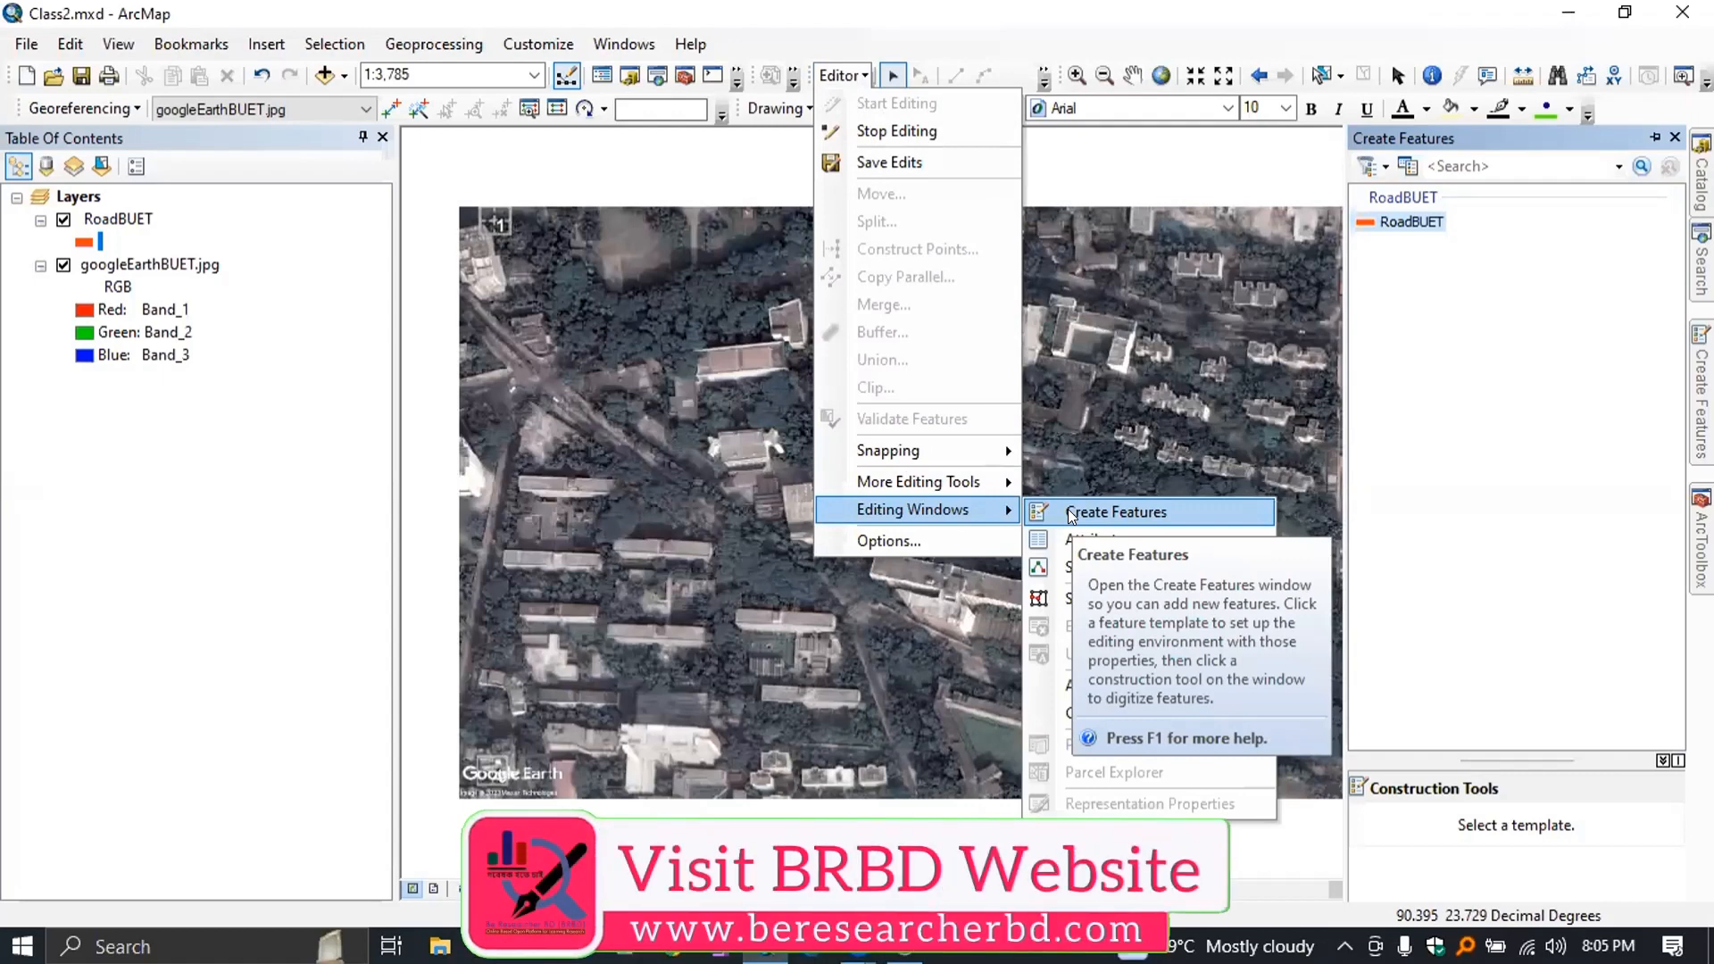
{"action": "left_click", "coordinate": [912, 132]}
{"action": "left_click", "coordinate": [843, 75]}
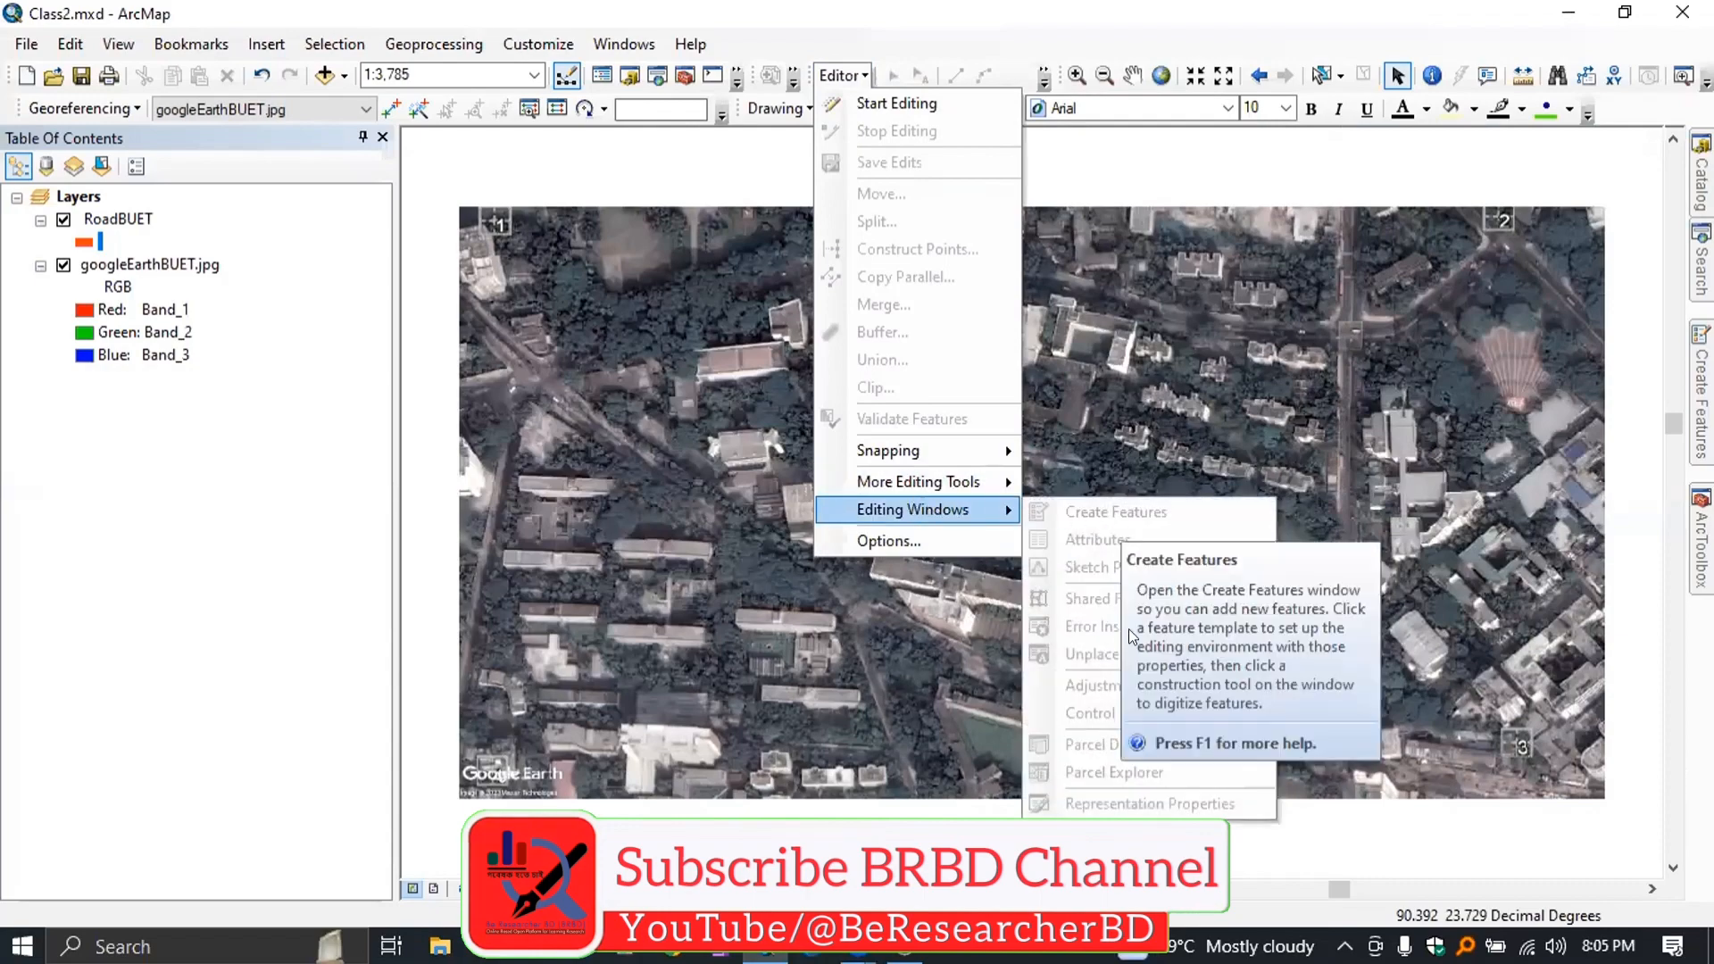
{"action": "left_click", "coordinate": [891, 103]}
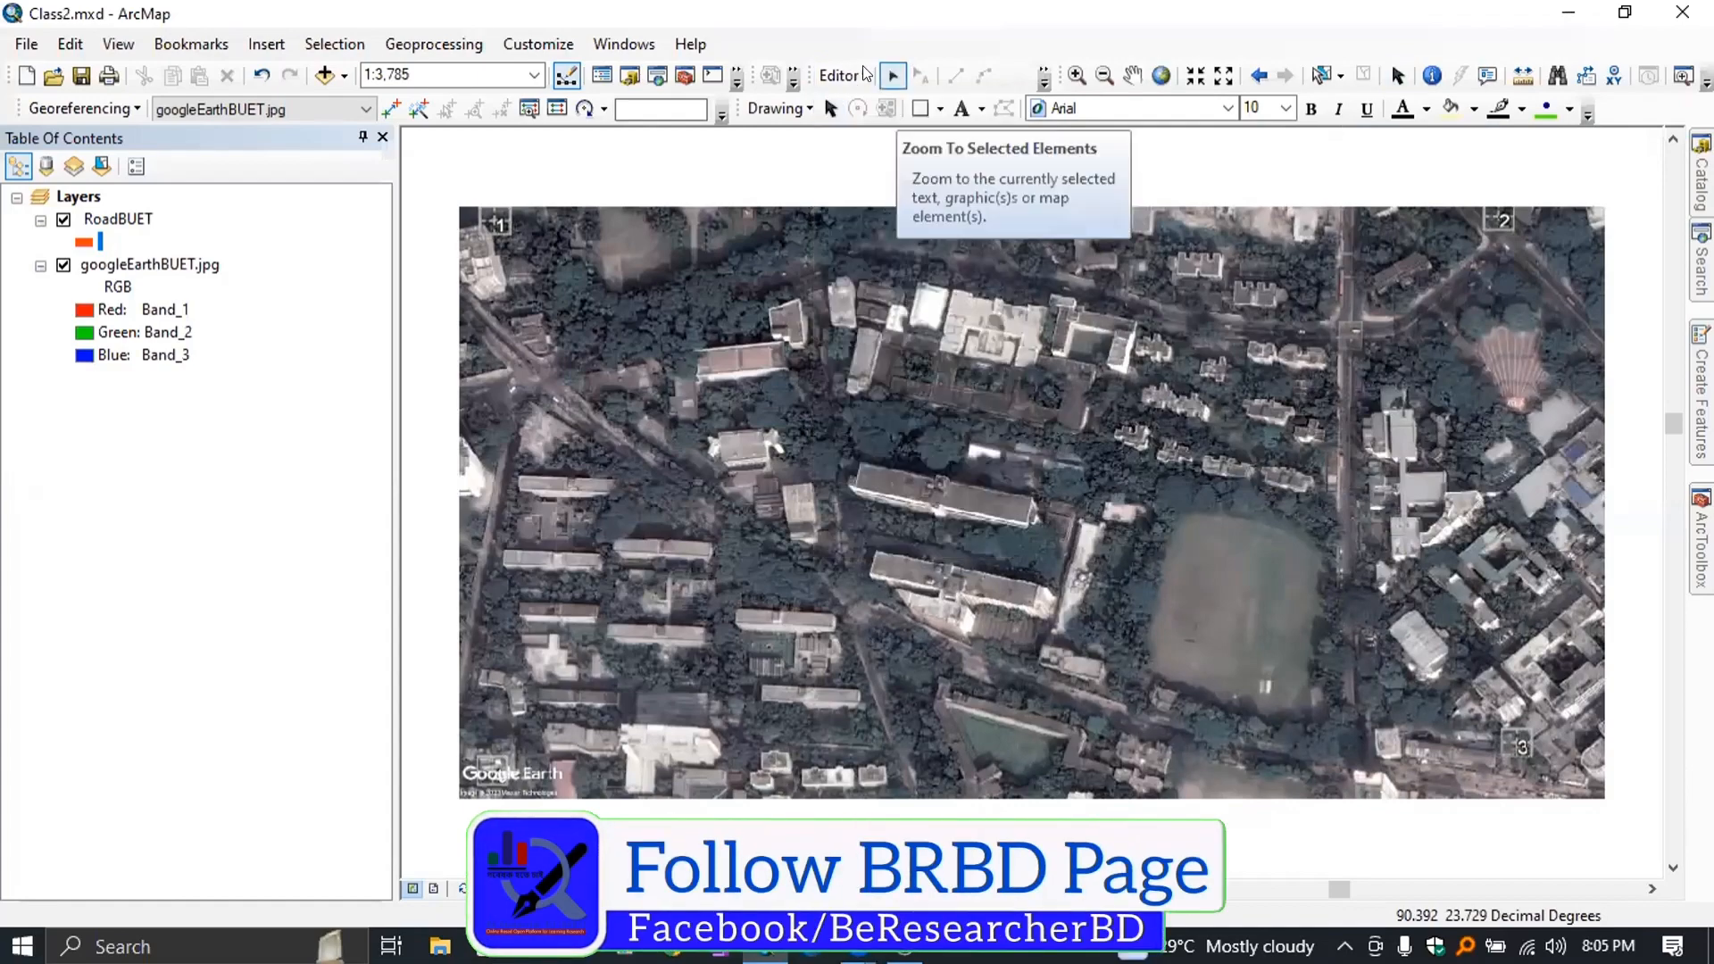
{"action": "left_click", "coordinate": [842, 75]}
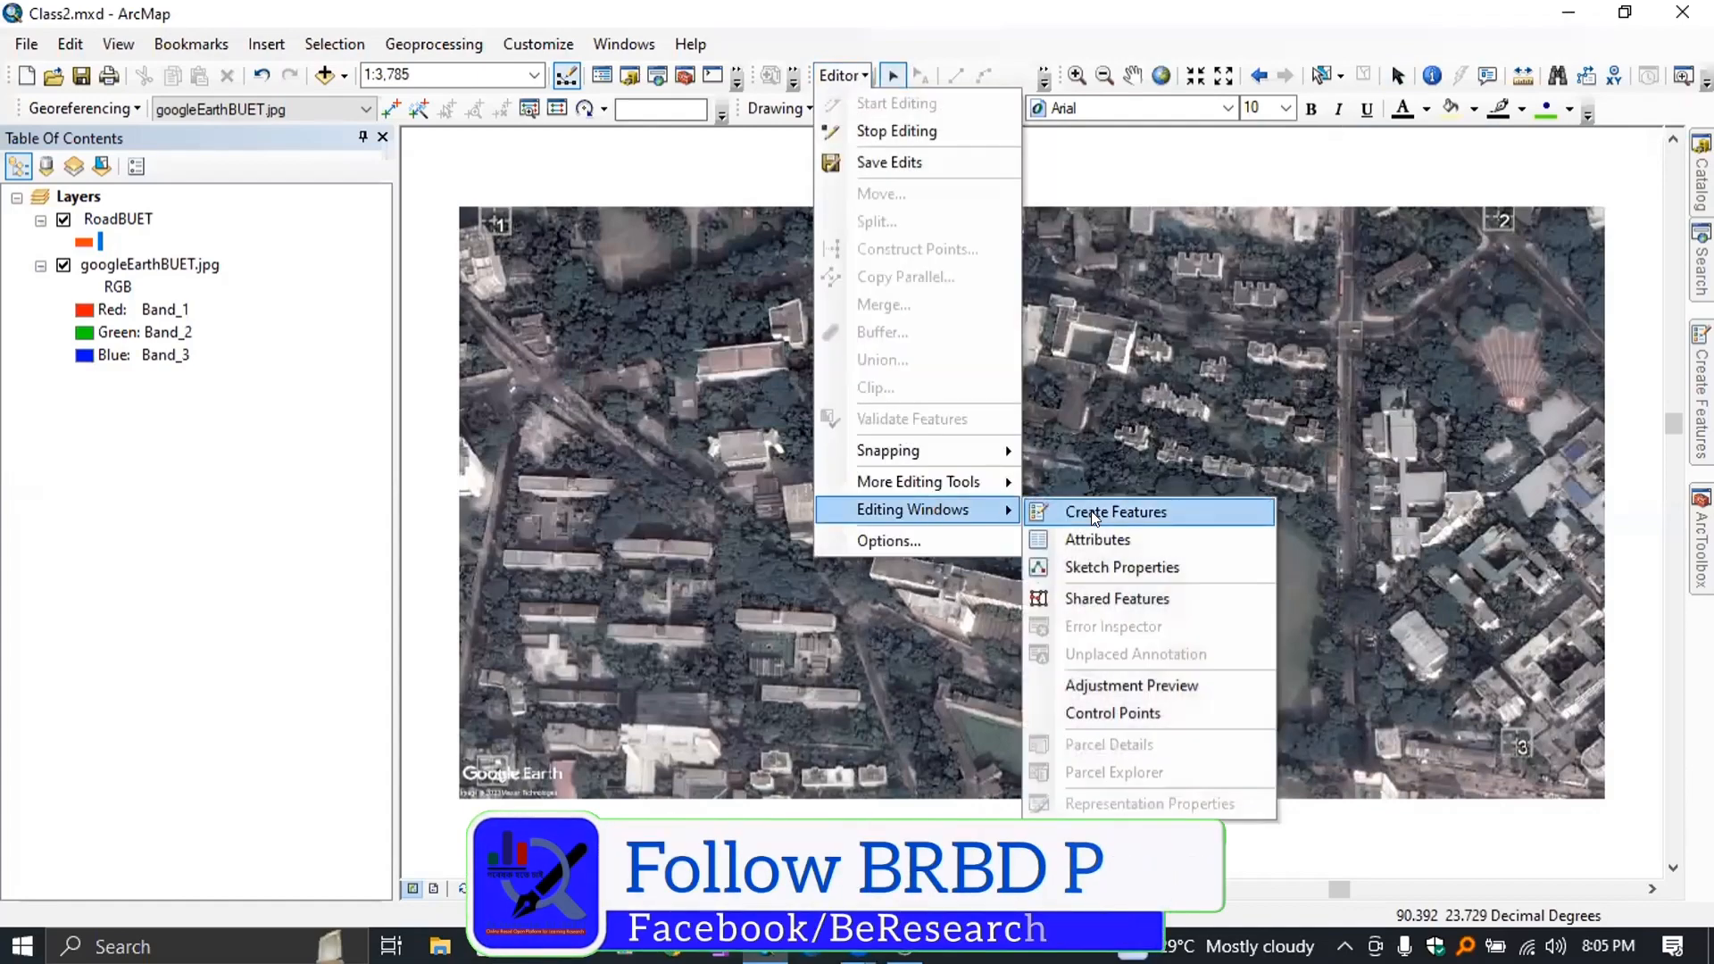
{"action": "left_click", "coordinate": [1091, 511]}
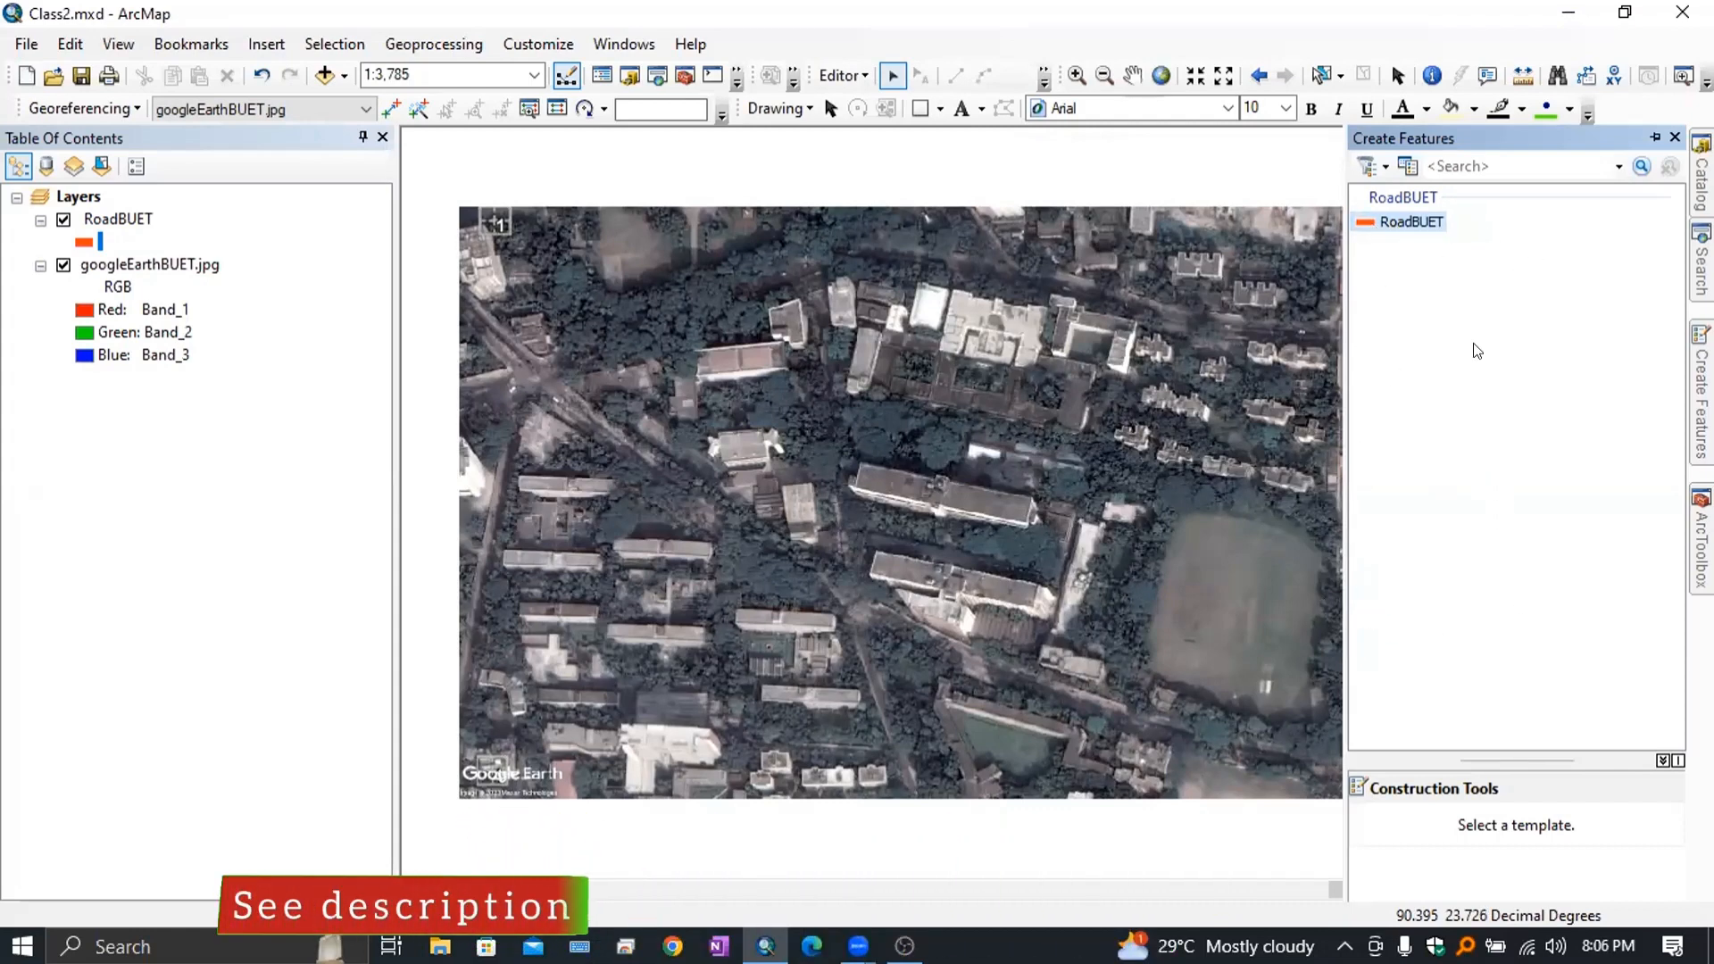
Activate the RoadBUET template for line drawing and set the Create Features window, with its construction tools list enlarged, to auto-hide.
{"action": "left_click", "coordinate": [1413, 221]}
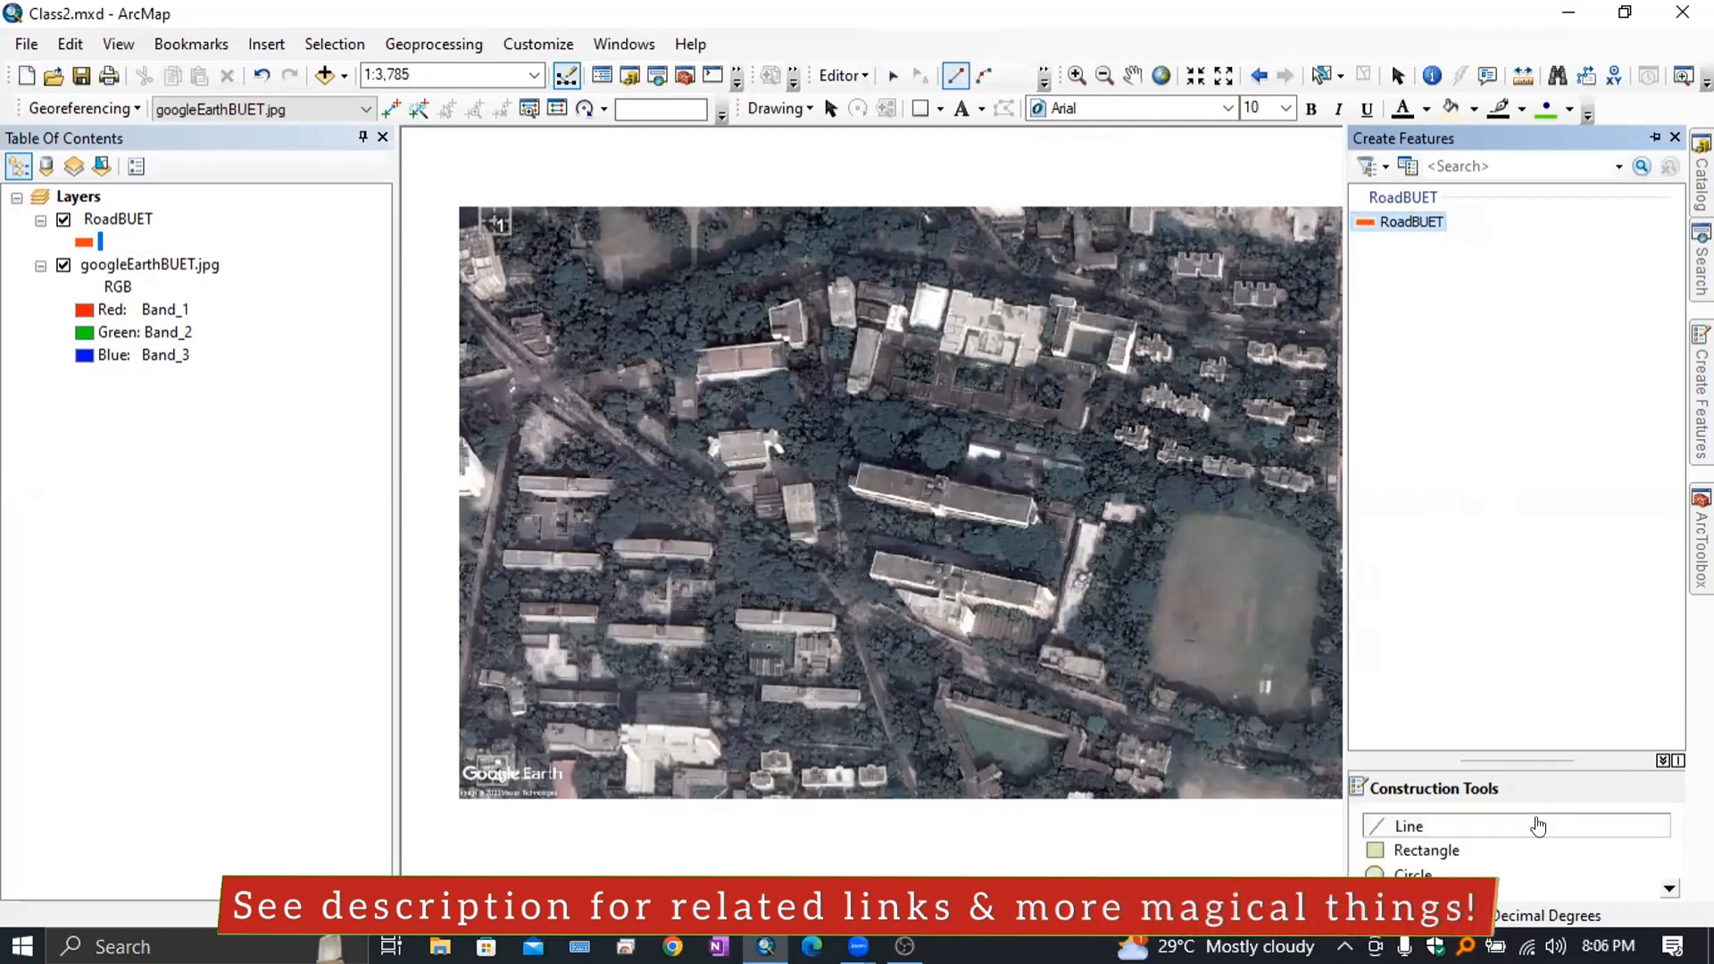
{"action": "scroll", "coordinate": [1537, 826], "scroll_direction": "down", "scroll_amount": 2}
{"action": "scroll", "coordinate": [1537, 825], "scroll_direction": "up", "scroll_amount": 2}
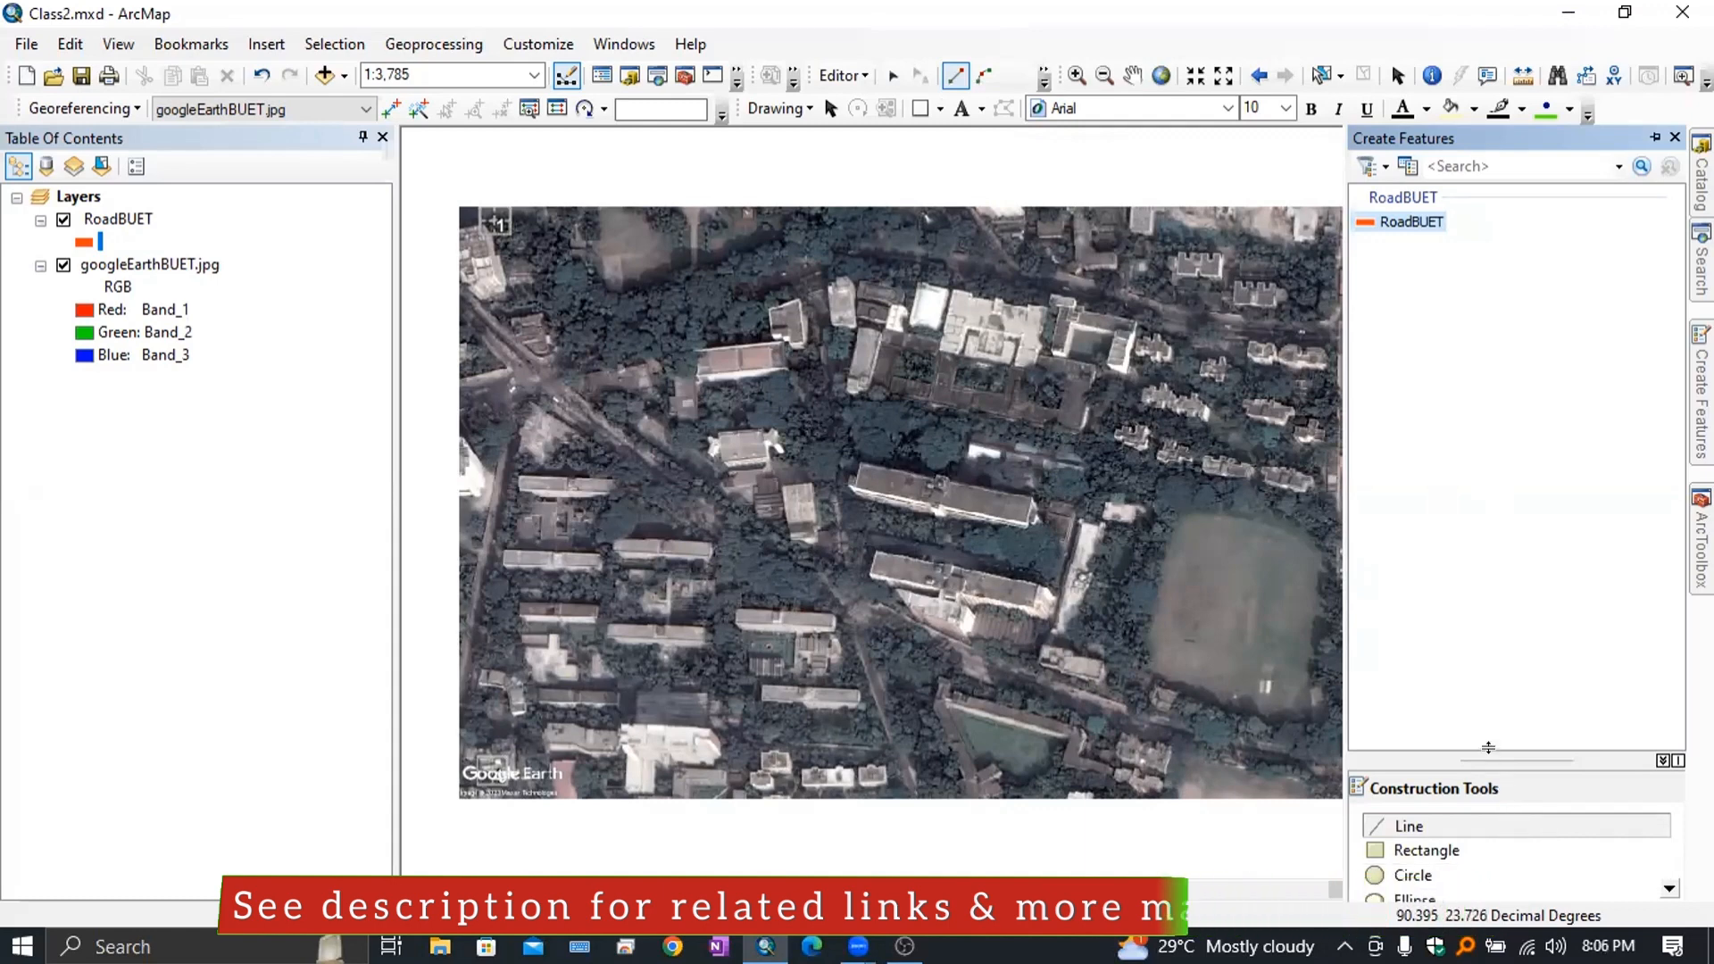
{"action": "left_click_drag", "start_coordinate": [1494, 761], "coordinate": [1500, 571]}
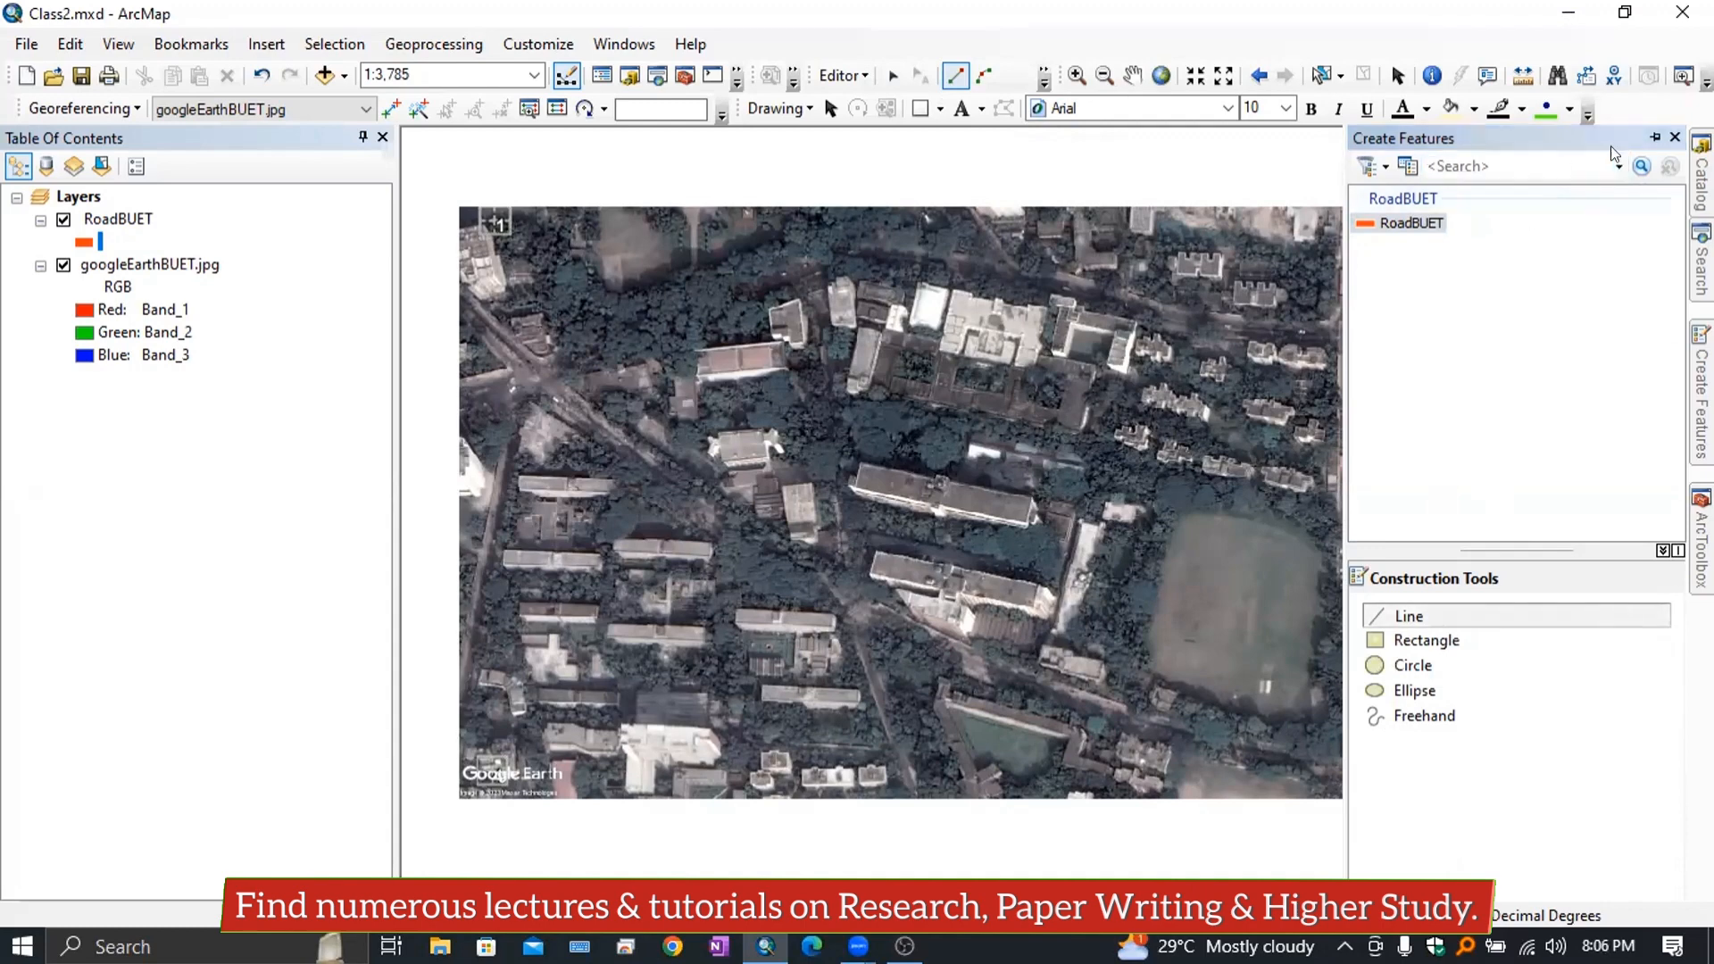
{"action": "left_click", "coordinate": [1654, 137]}
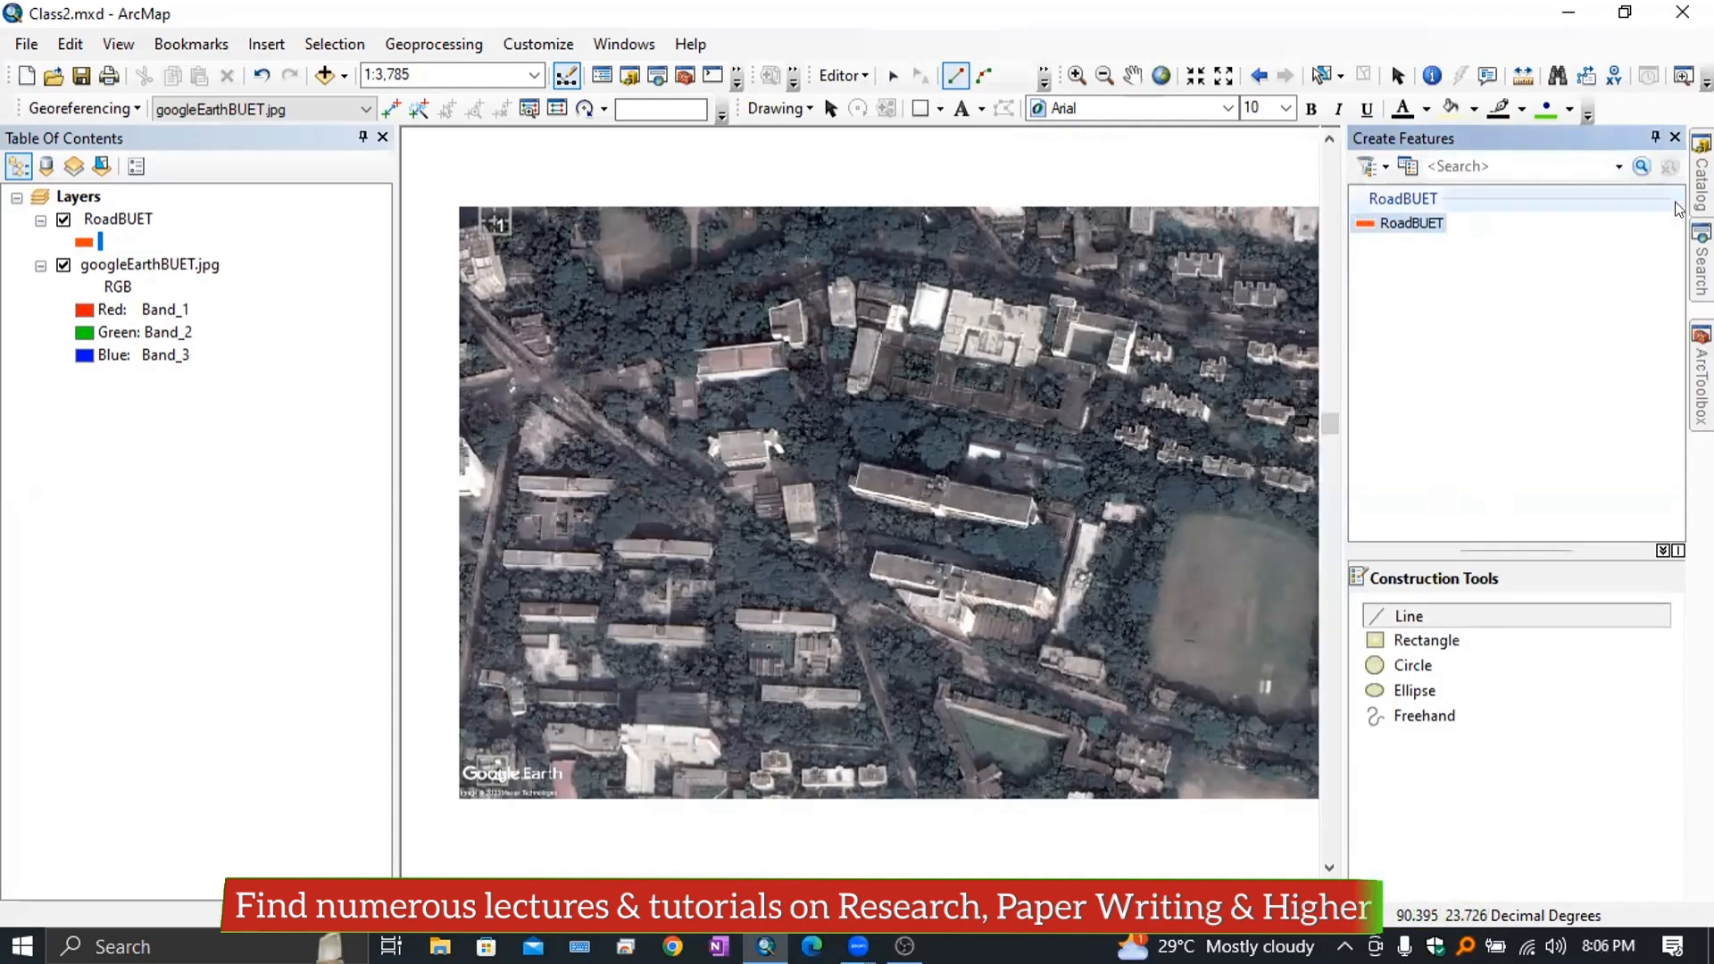
{"action": "left_click", "coordinate": [1654, 138]}
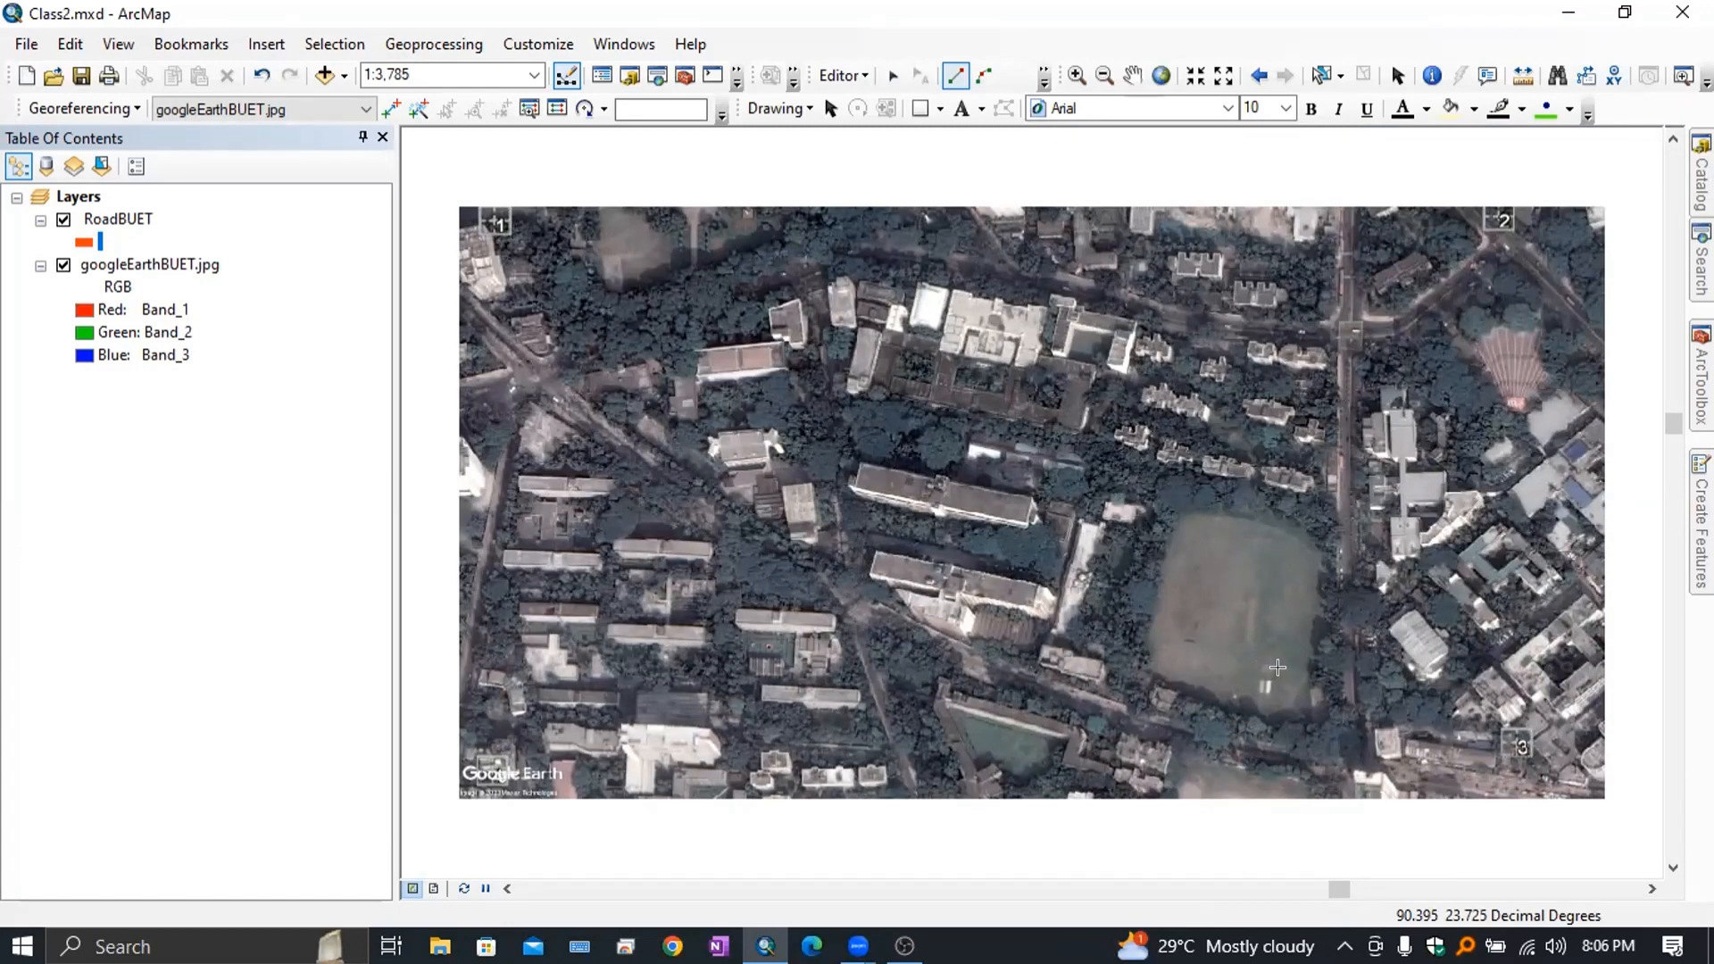
Digitize the north–south road east of the playing field as a RoadBUET line, from the southern junction up to the image's north edge.
{"action": "left_click", "coordinate": [1353, 767]}
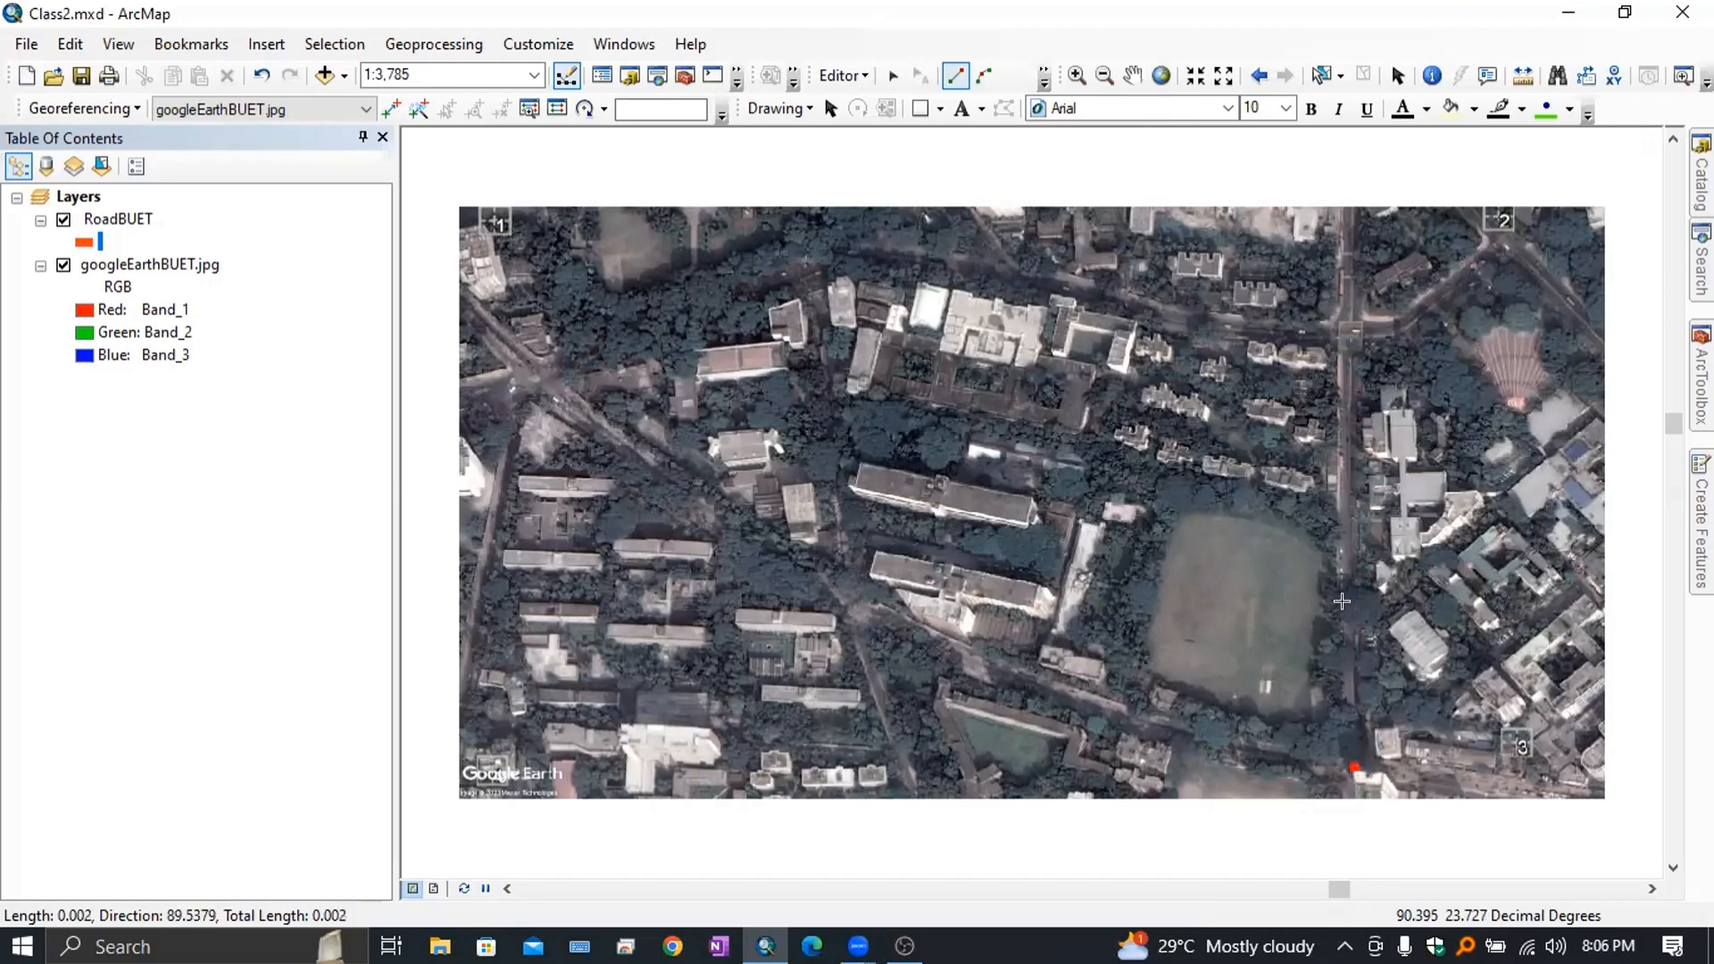
{"action": "left_click", "coordinate": [1339, 647]}
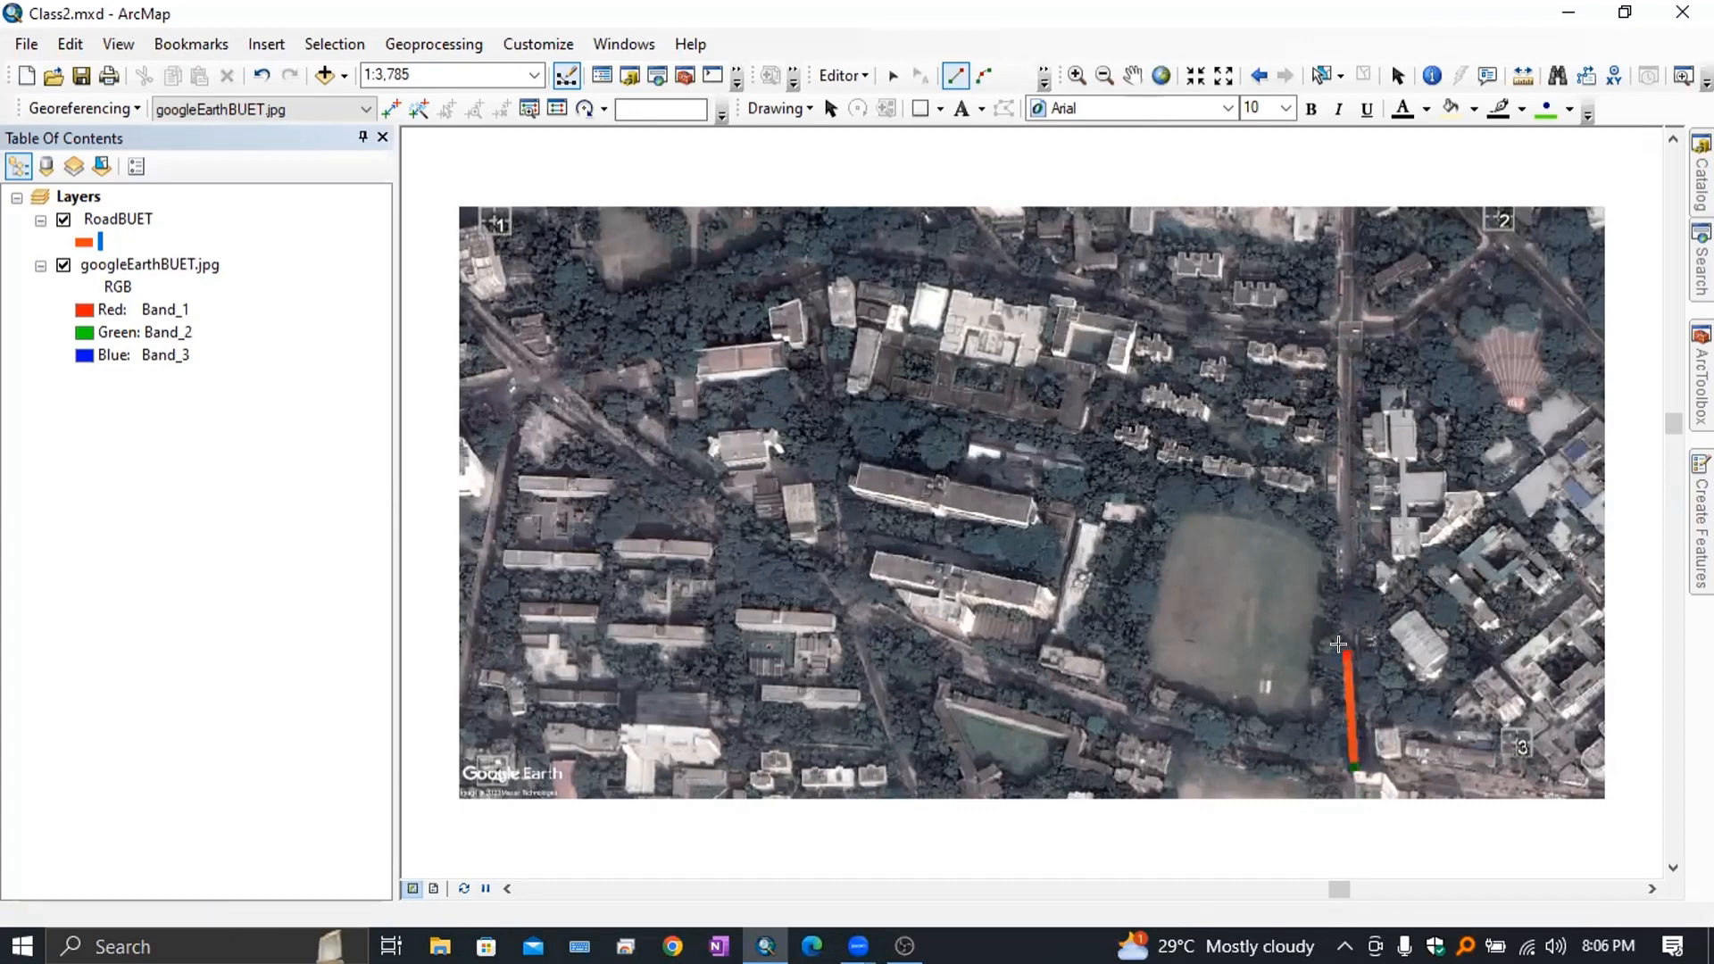
{"action": "left_click", "coordinate": [1333, 501]}
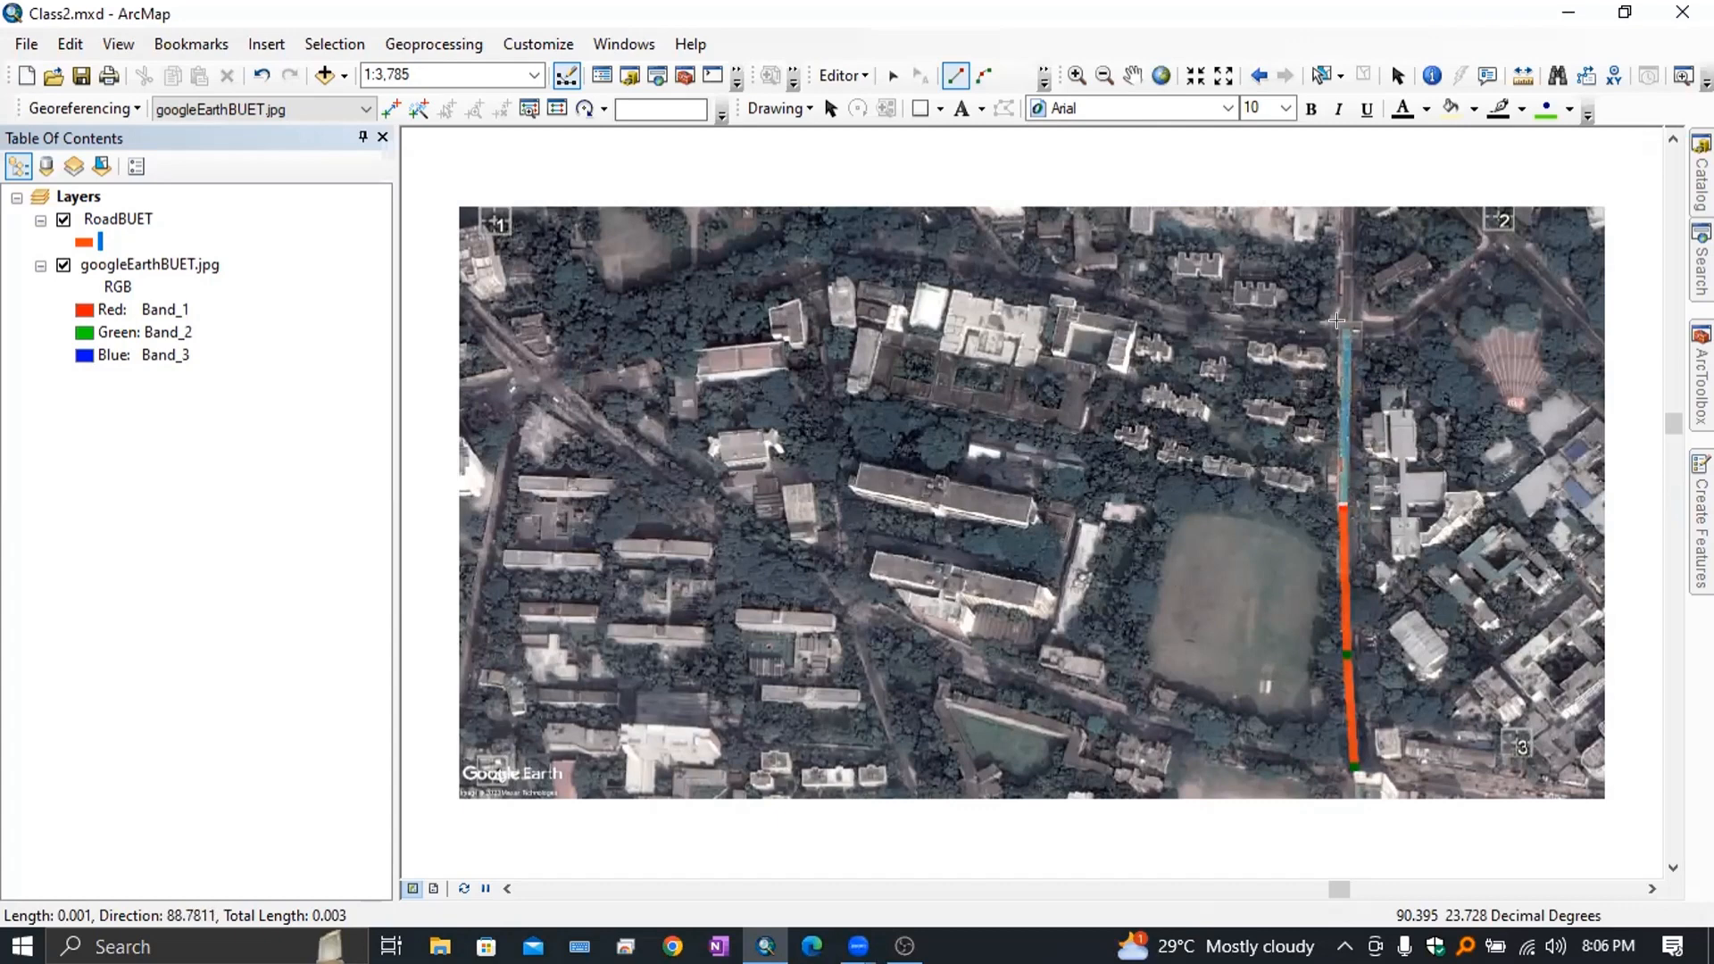
{"action": "left_click", "coordinate": [1338, 322]}
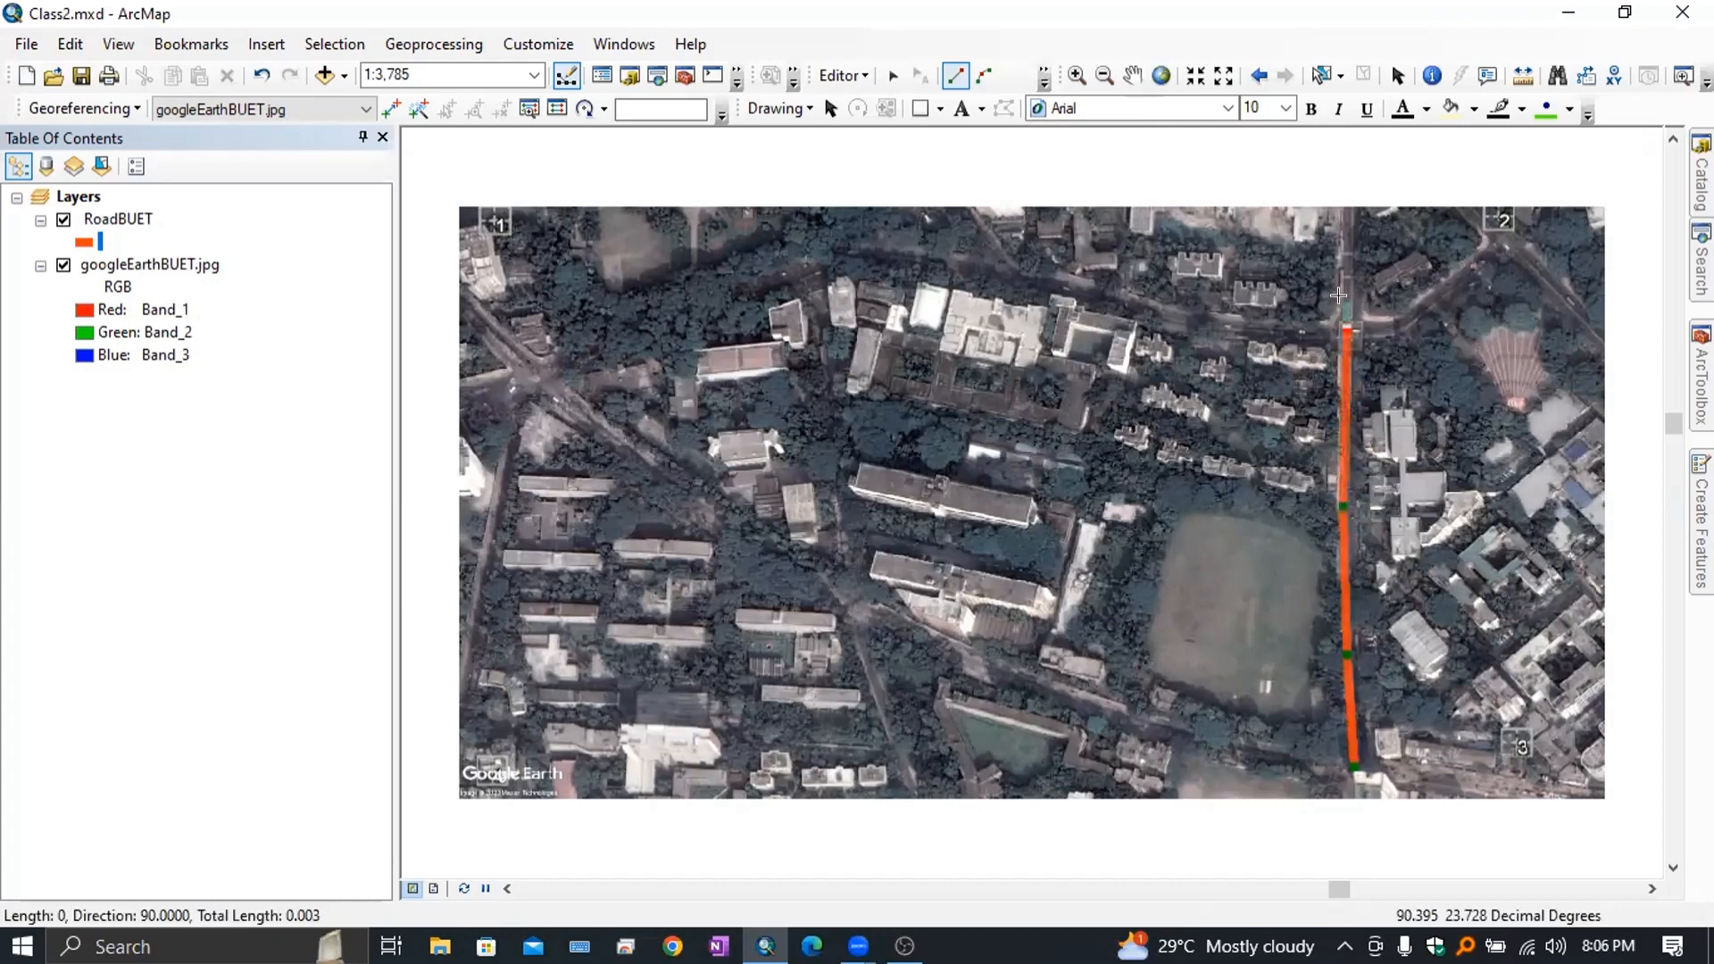
{"action": "left_click", "coordinate": [1336, 213]}
{"action": "double_click", "coordinate": [1336, 213]}
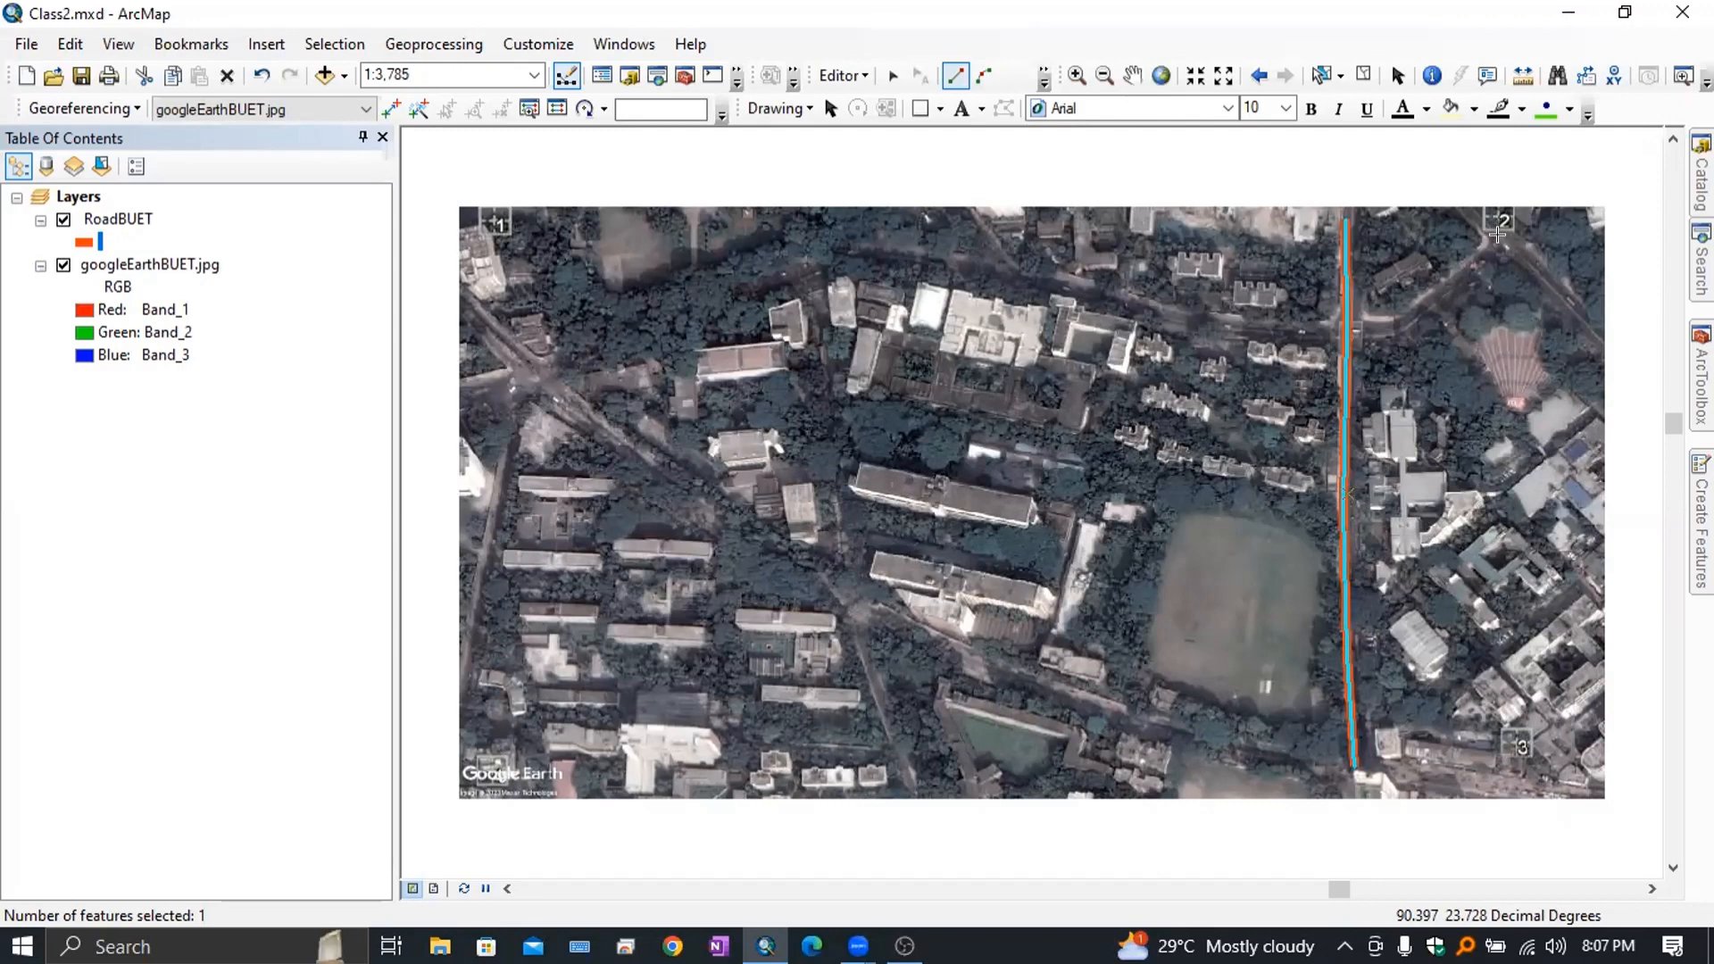
Digitize the winding northern road from near marker 2 westward to the western junction, continuing northwest to the image's west edge.
{"action": "left_click", "coordinate": [1506, 243]}
{"action": "left_click", "coordinate": [1408, 316]}
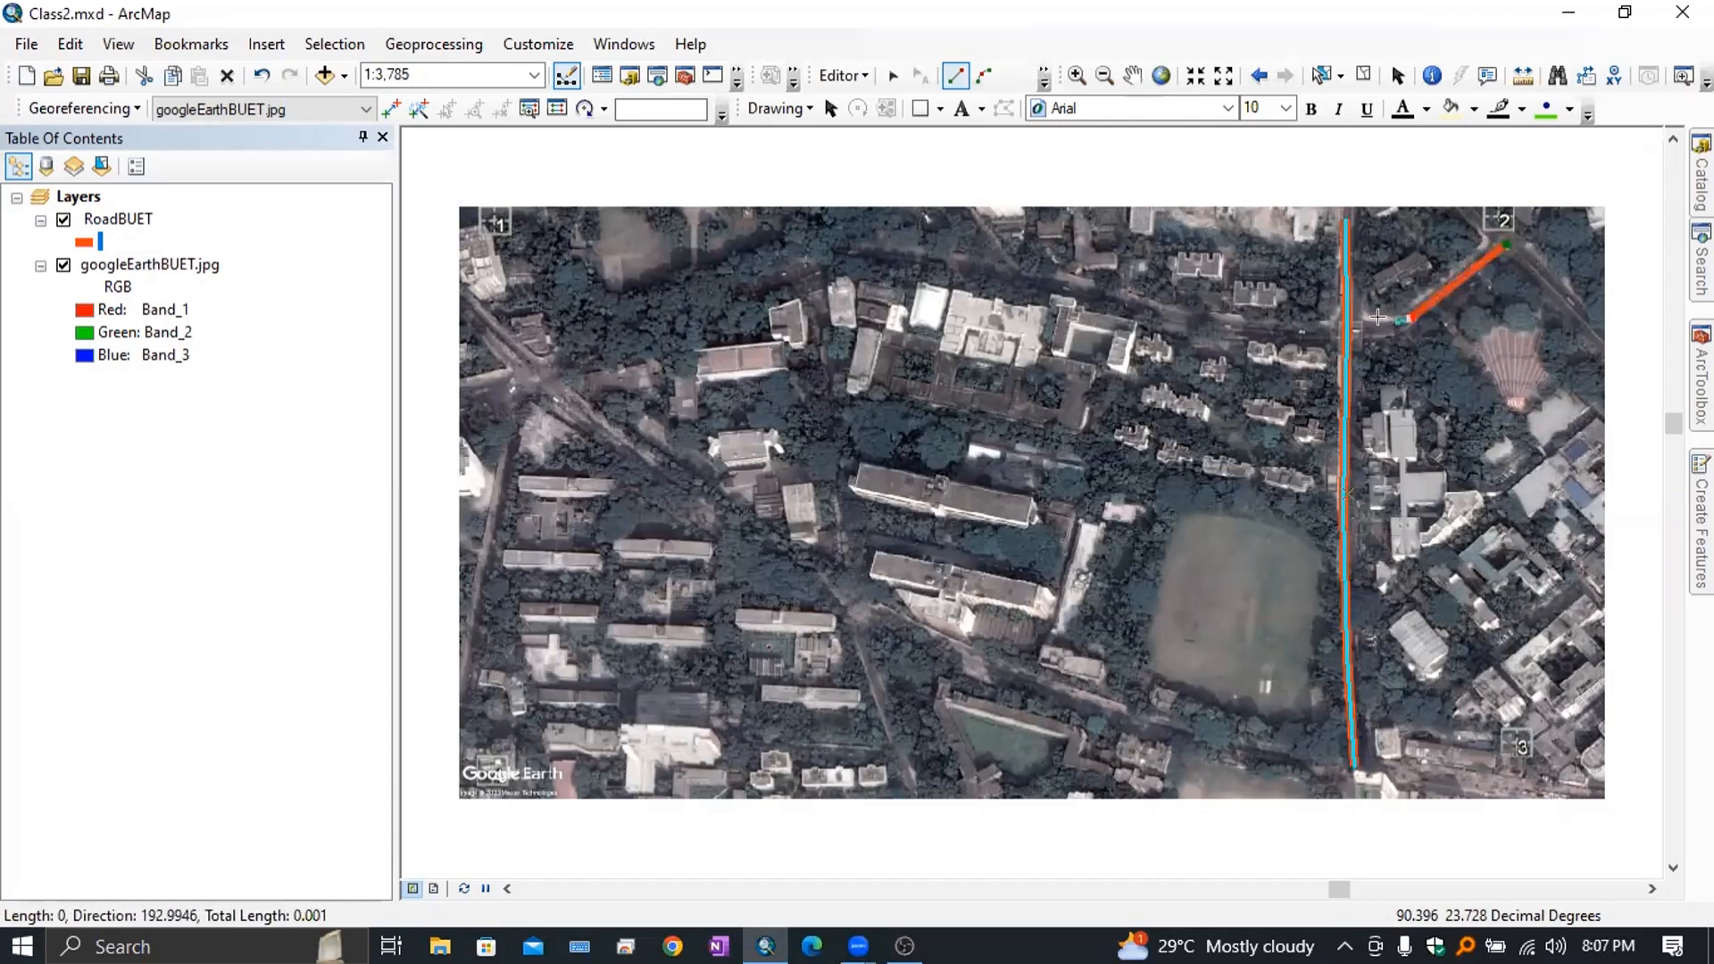
{"action": "left_click", "coordinate": [1389, 330]}
{"action": "left_click", "coordinate": [1360, 328]}
{"action": "left_click", "coordinate": [1211, 322]}
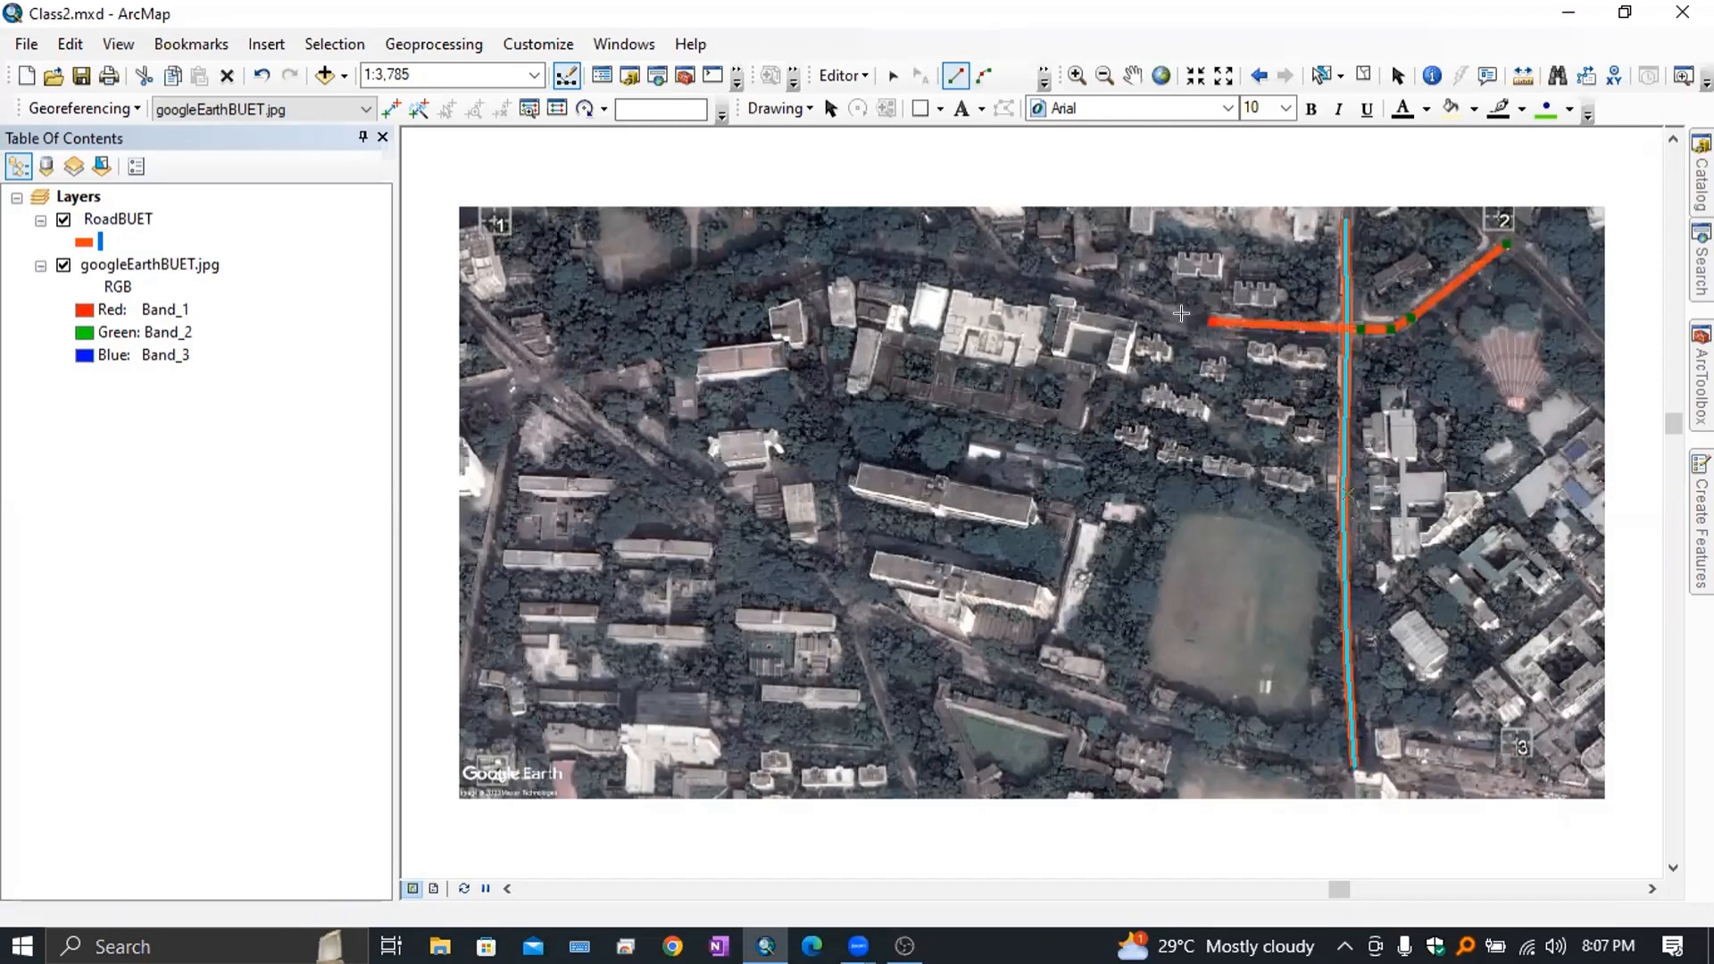
{"action": "left_click", "coordinate": [1165, 311]}
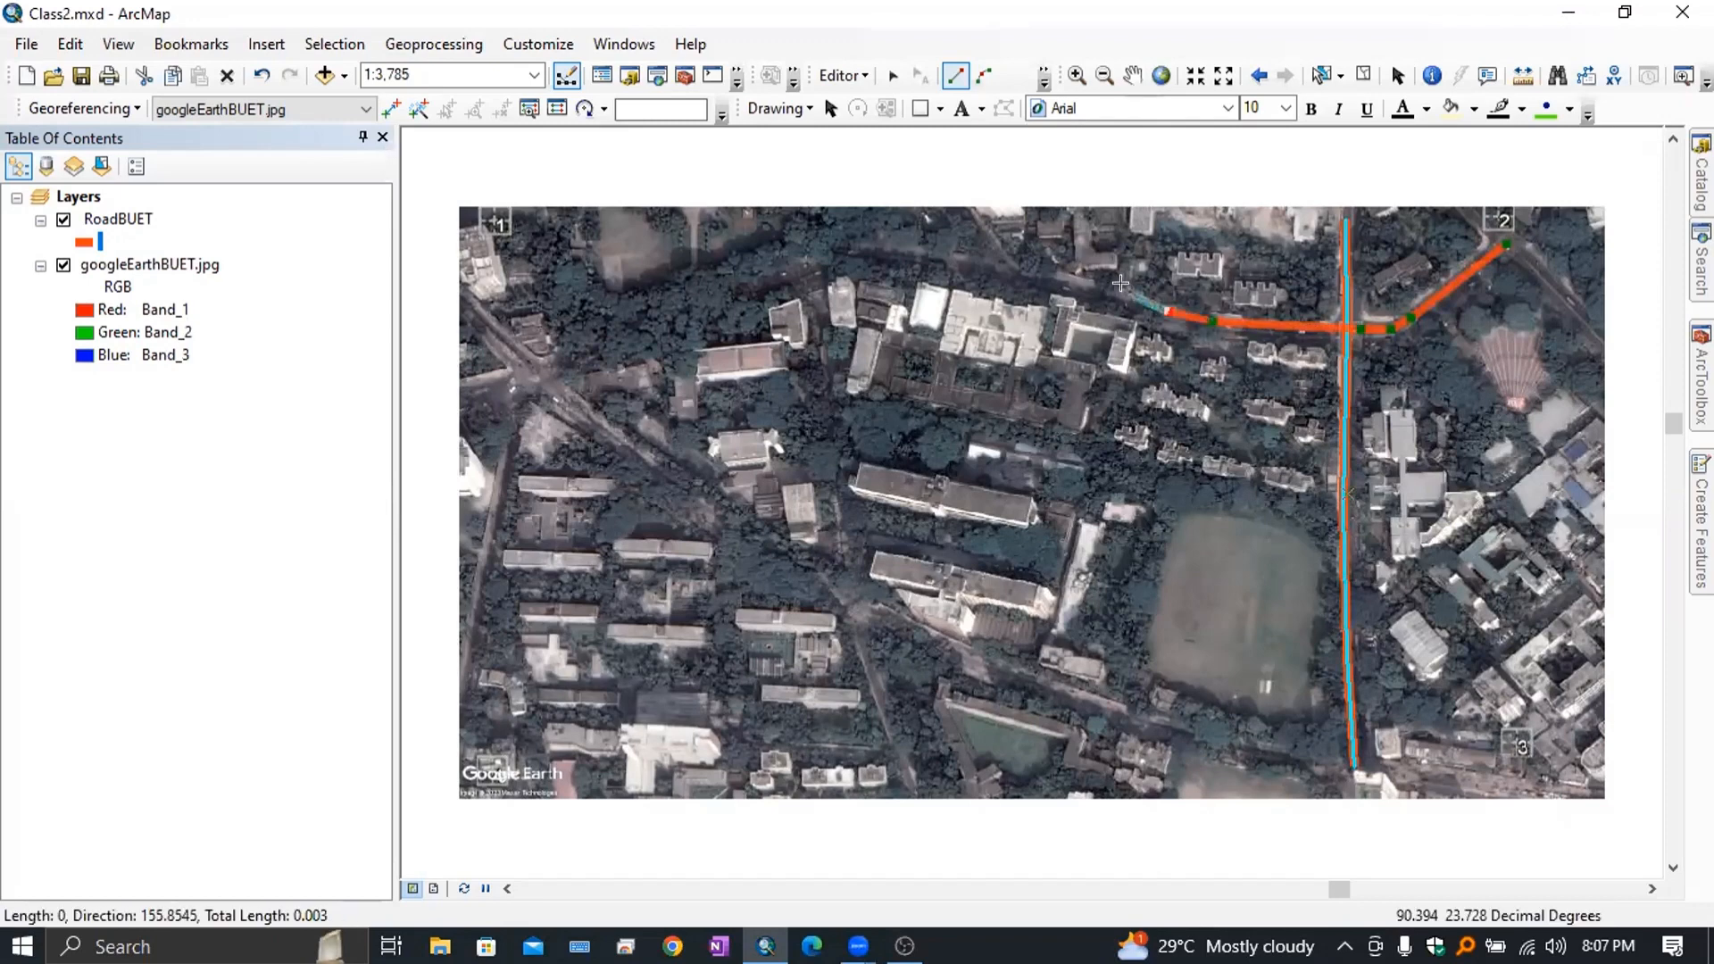
{"action": "left_click", "coordinate": [1109, 292]}
{"action": "left_click", "coordinate": [1056, 278]}
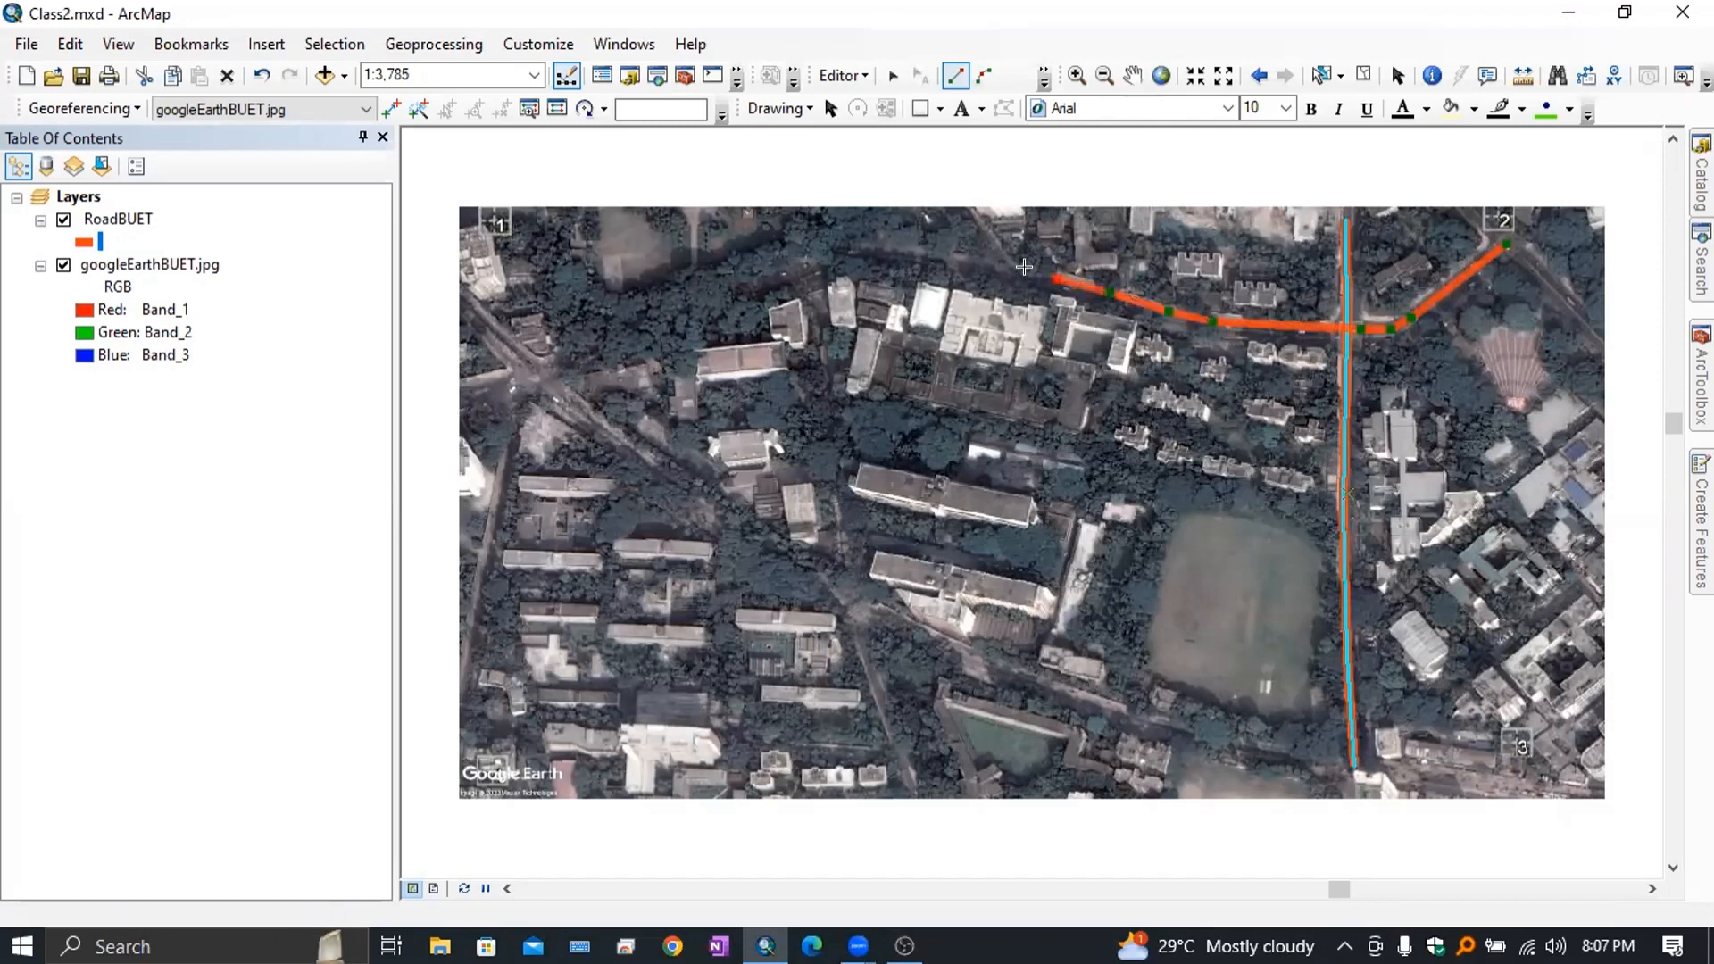
{"action": "left_click", "coordinate": [939, 262]}
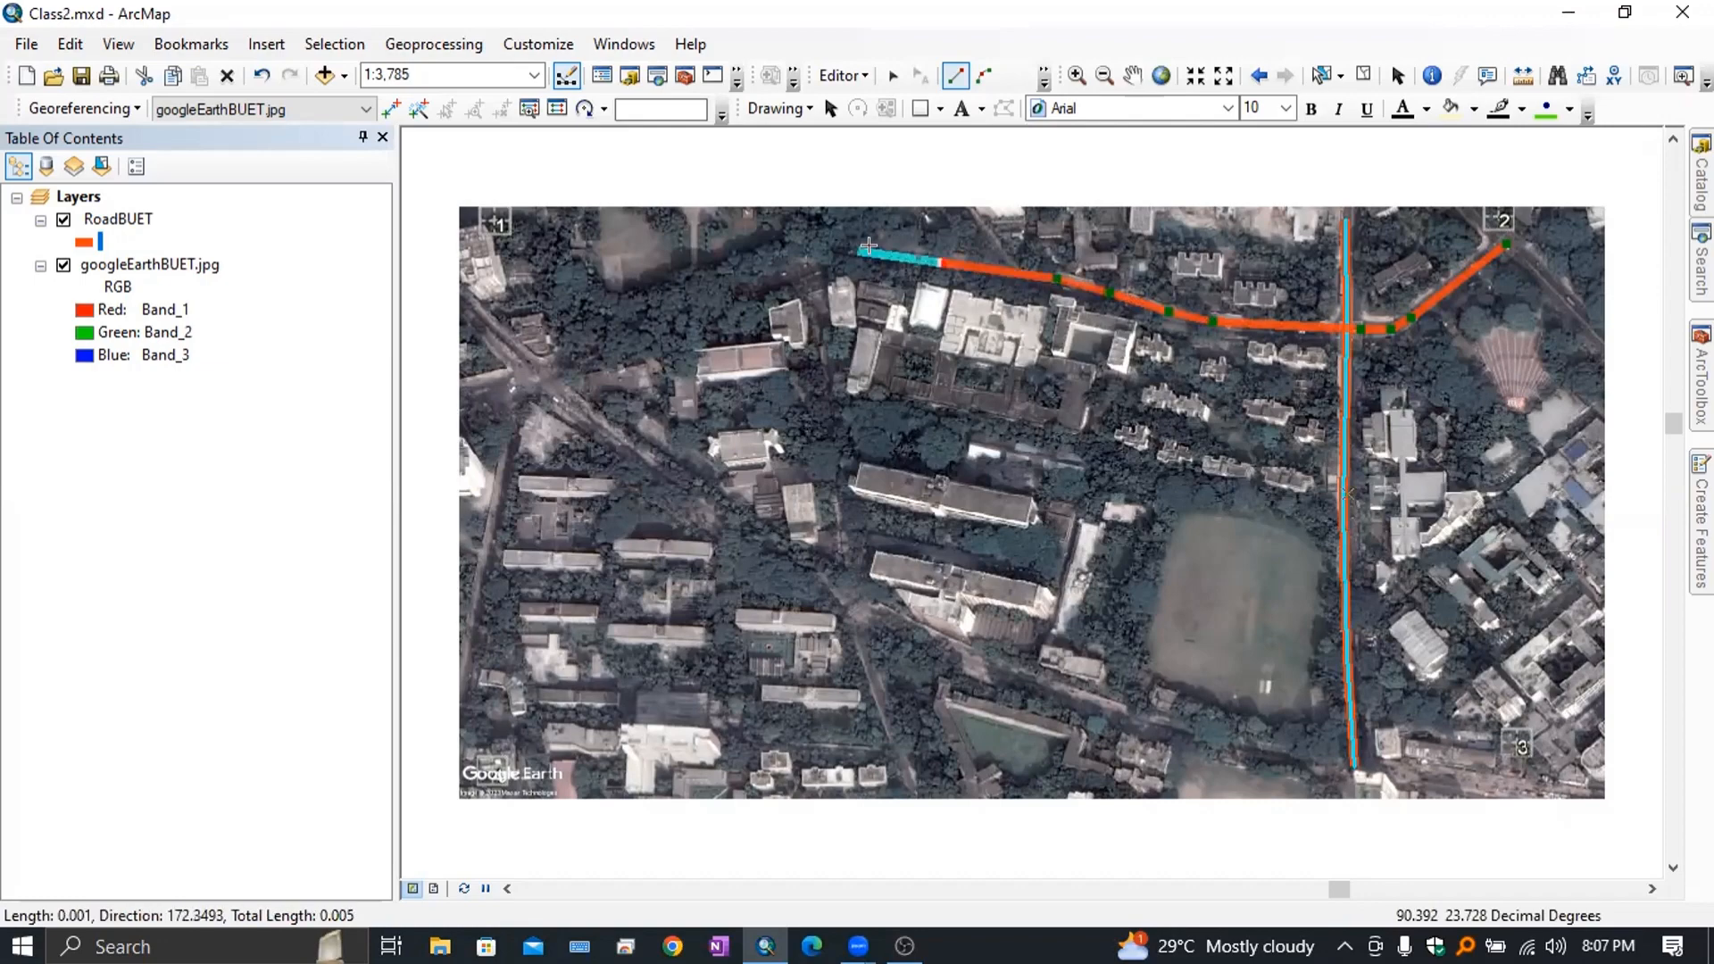
{"action": "left_click", "coordinate": [877, 252]}
{"action": "left_click", "coordinate": [819, 265]}
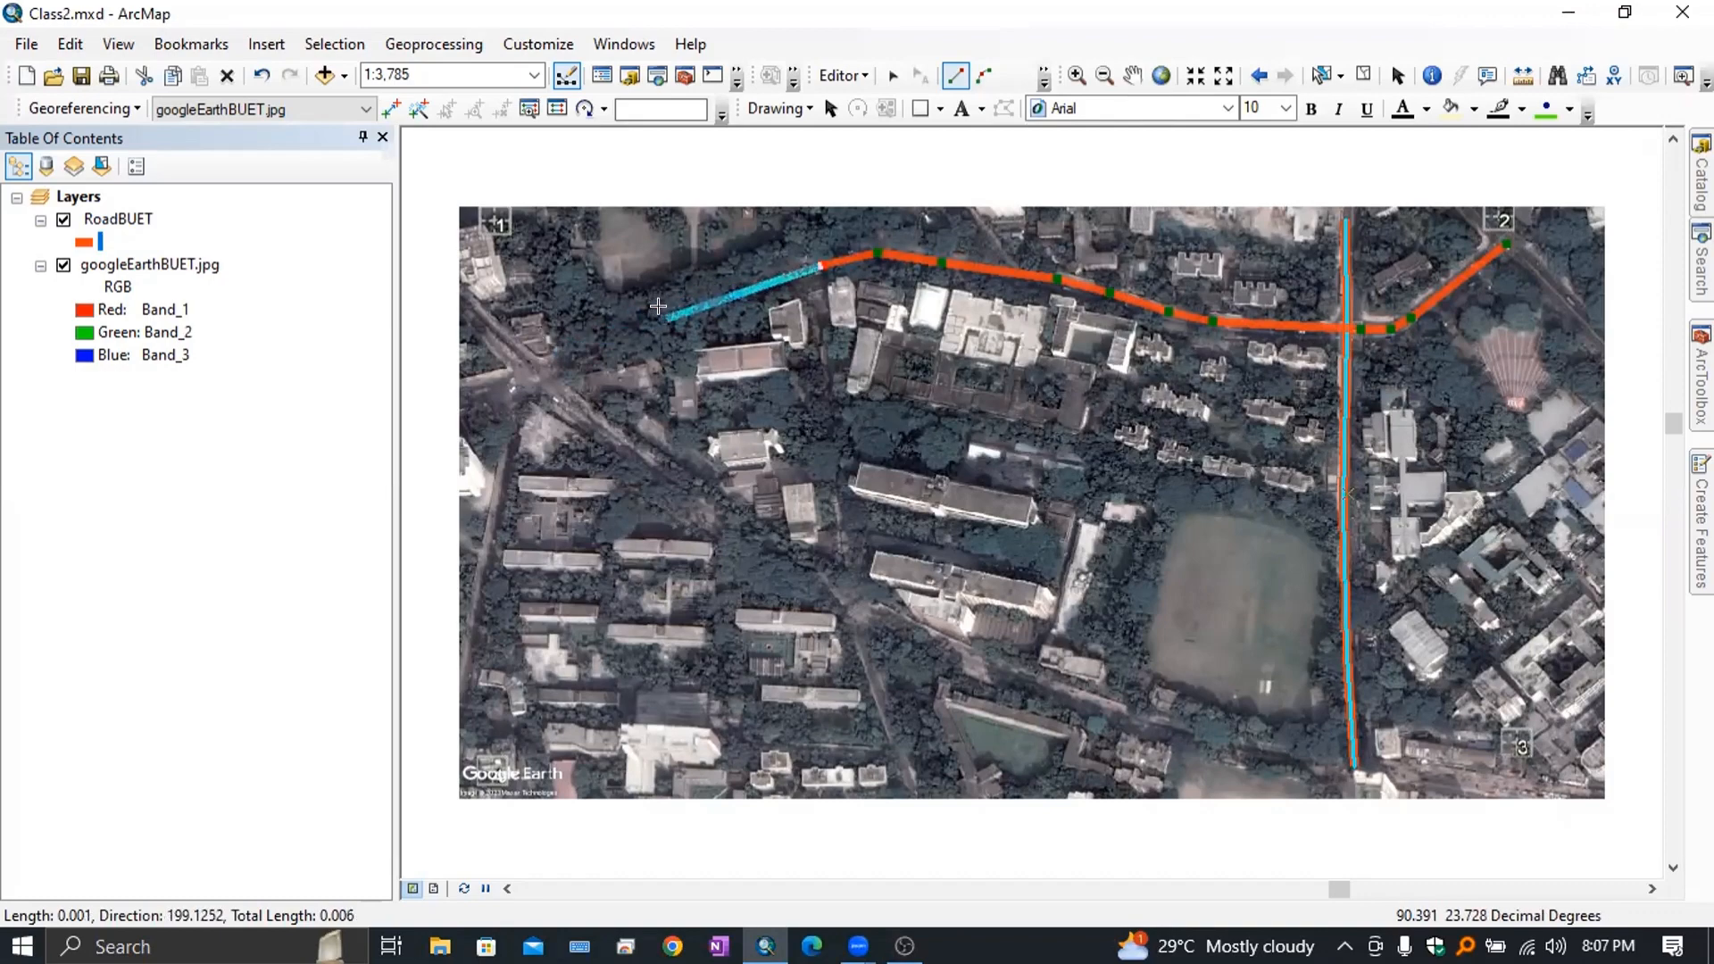
{"action": "left_click", "coordinate": [665, 316]}
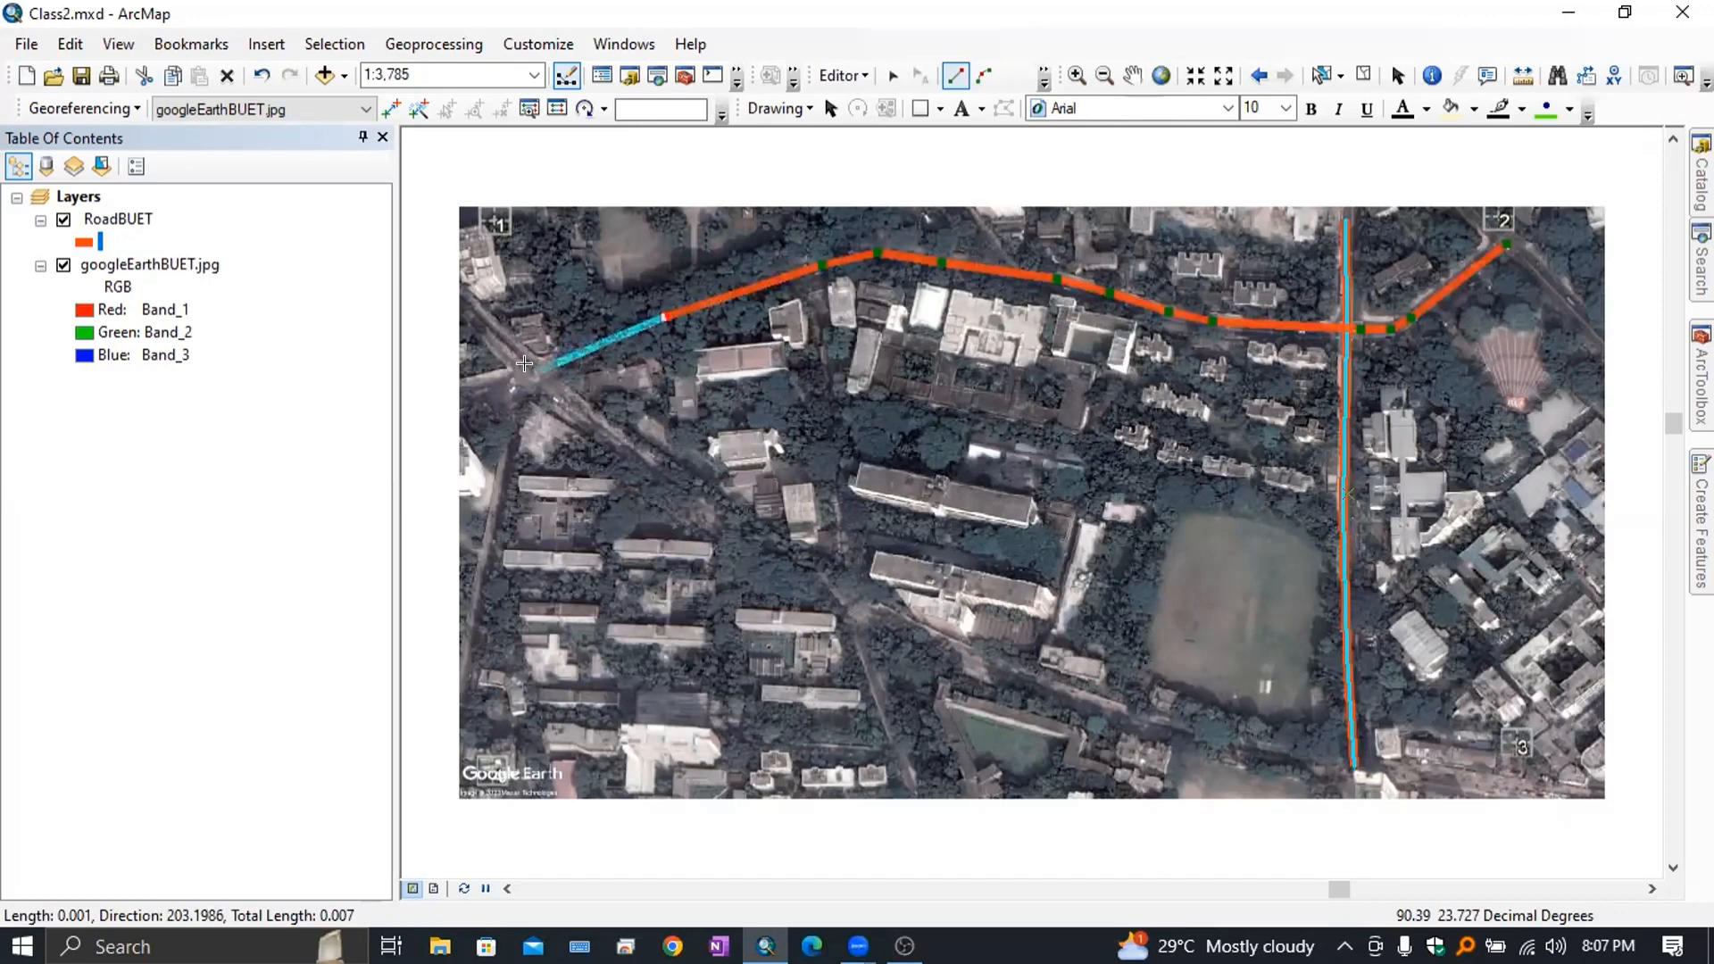
{"action": "left_click", "coordinate": [534, 373]}
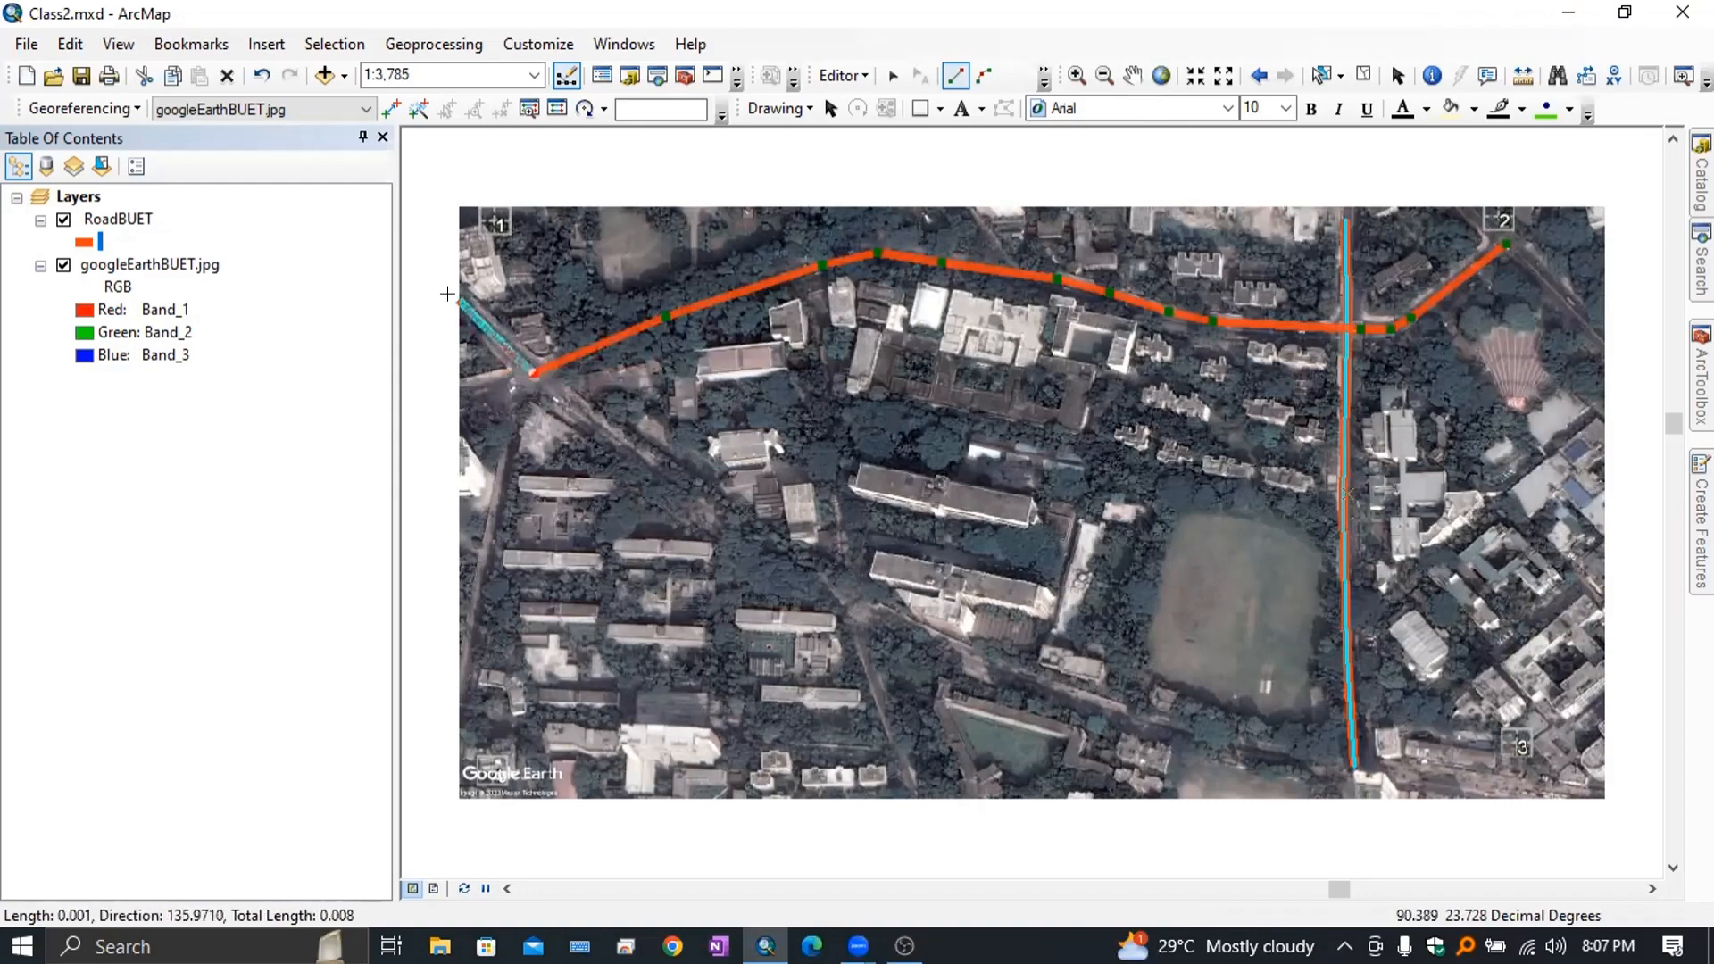
{"action": "double_click", "coordinate": [447, 293]}
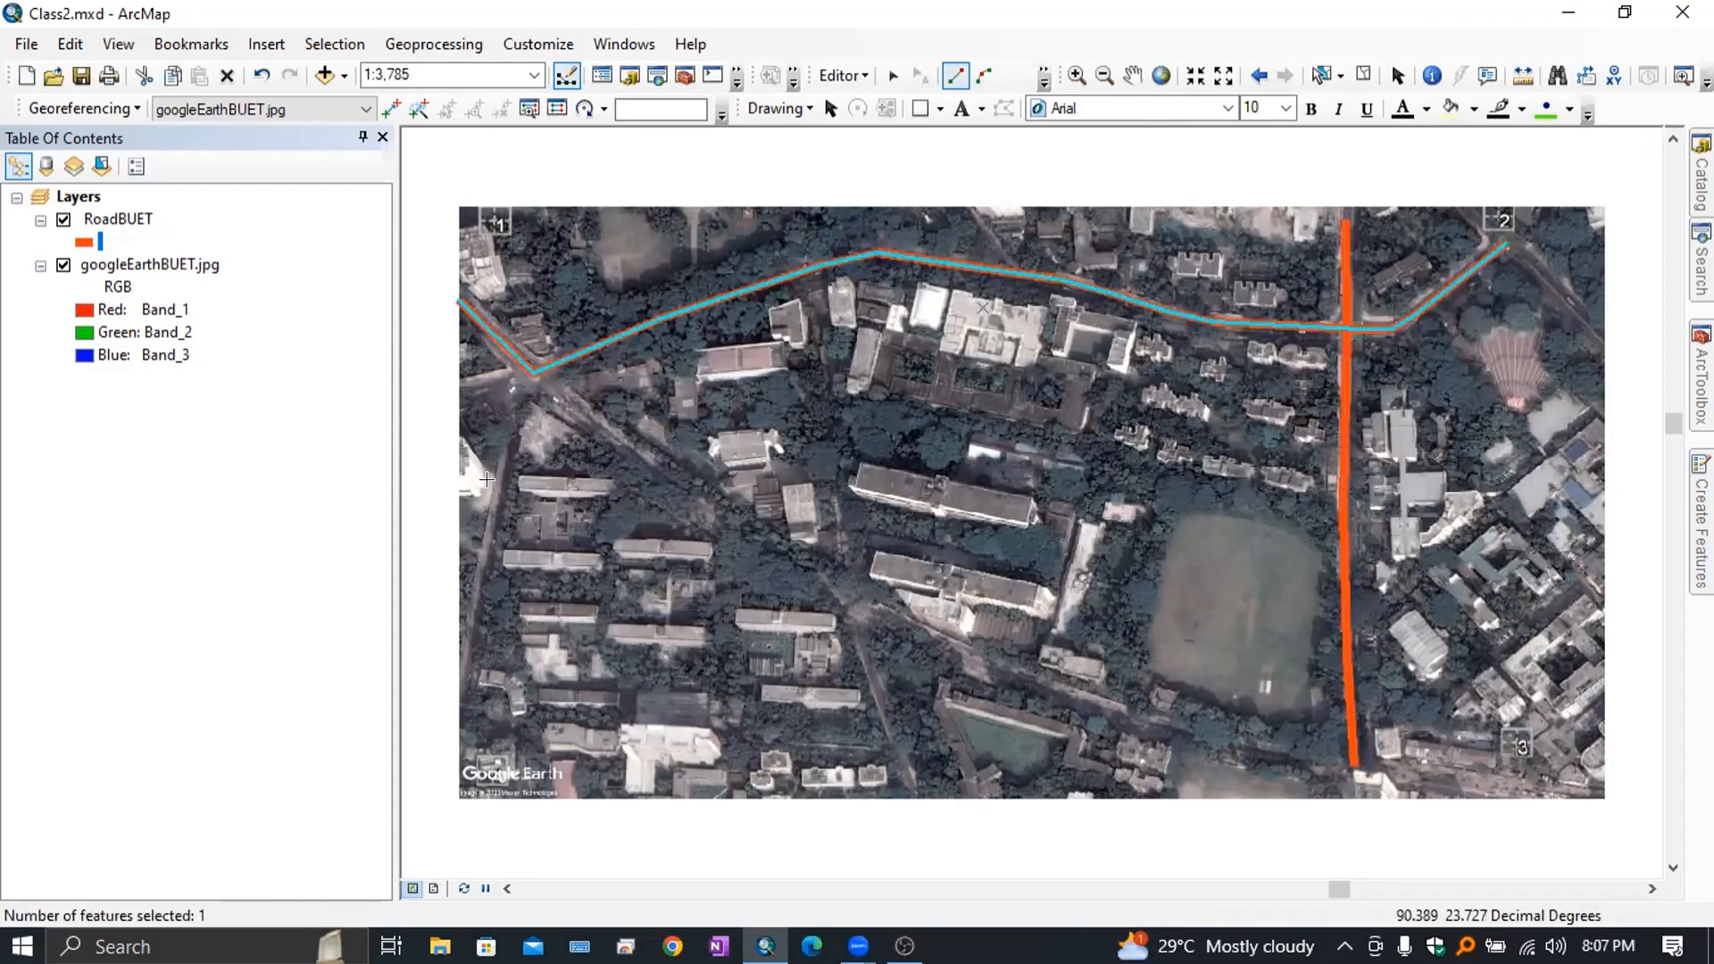
Digitize the road running south from the western junction to the image's west edge, starting at the northern road's vertex.
{"action": "left_click", "coordinate": [531, 370]}
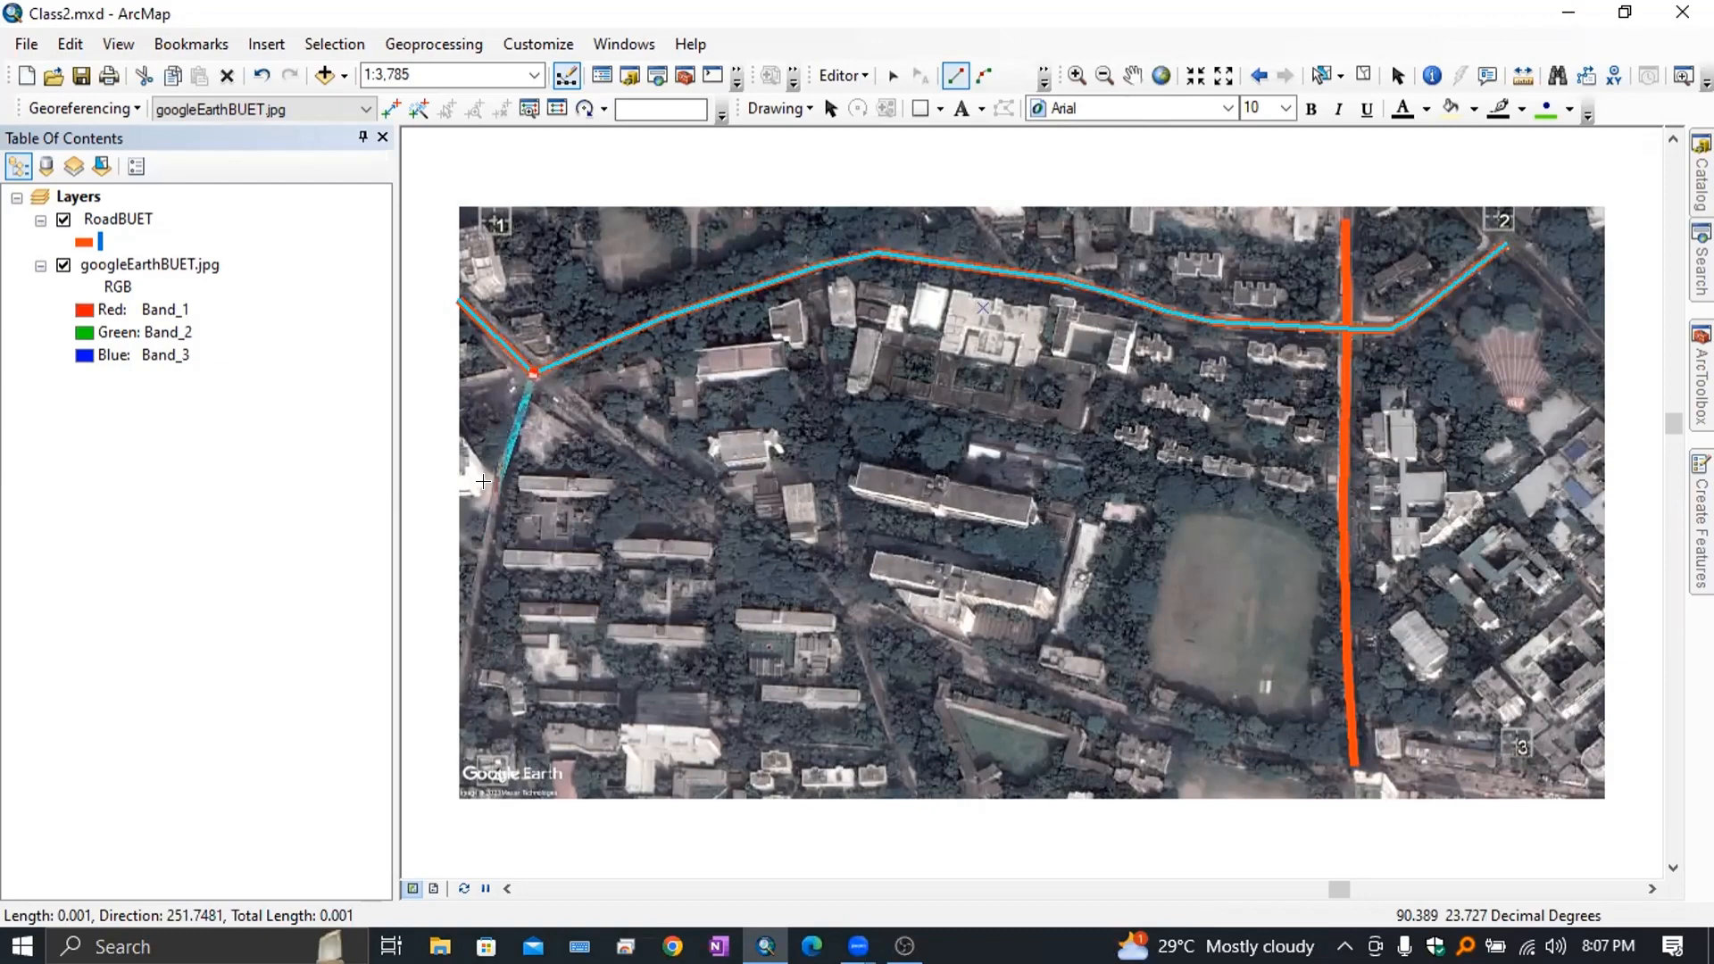
{"action": "left_click", "coordinate": [493, 490]}
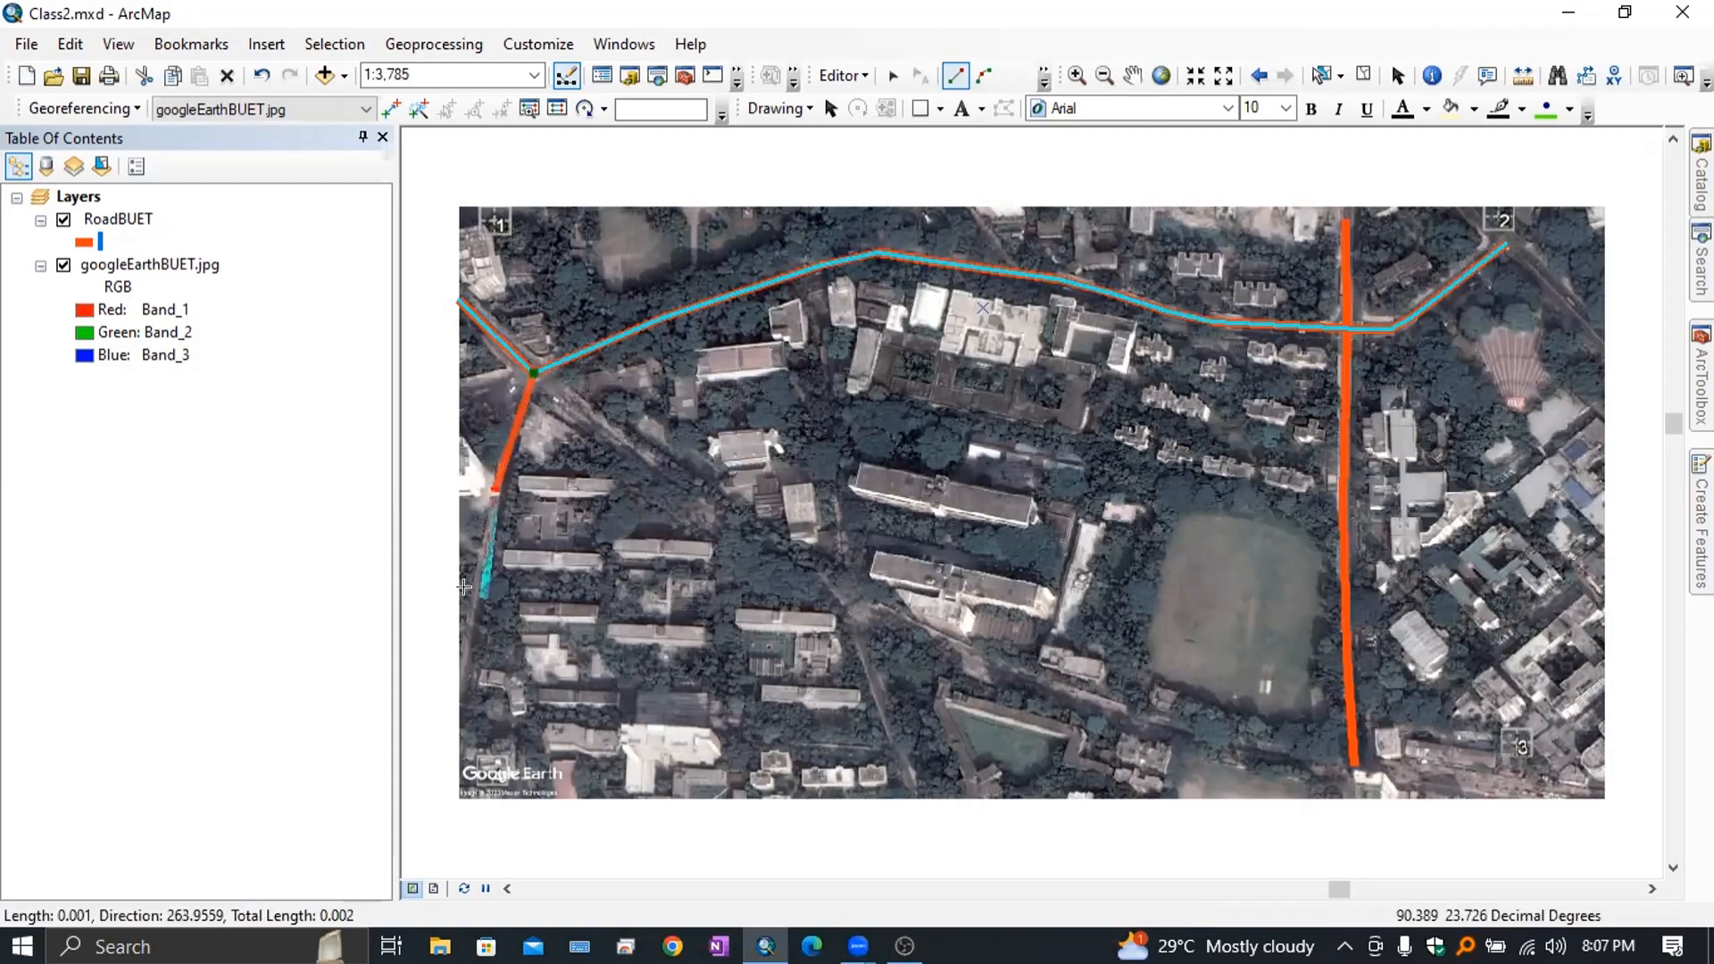
{"action": "left_click", "coordinate": [474, 598]}
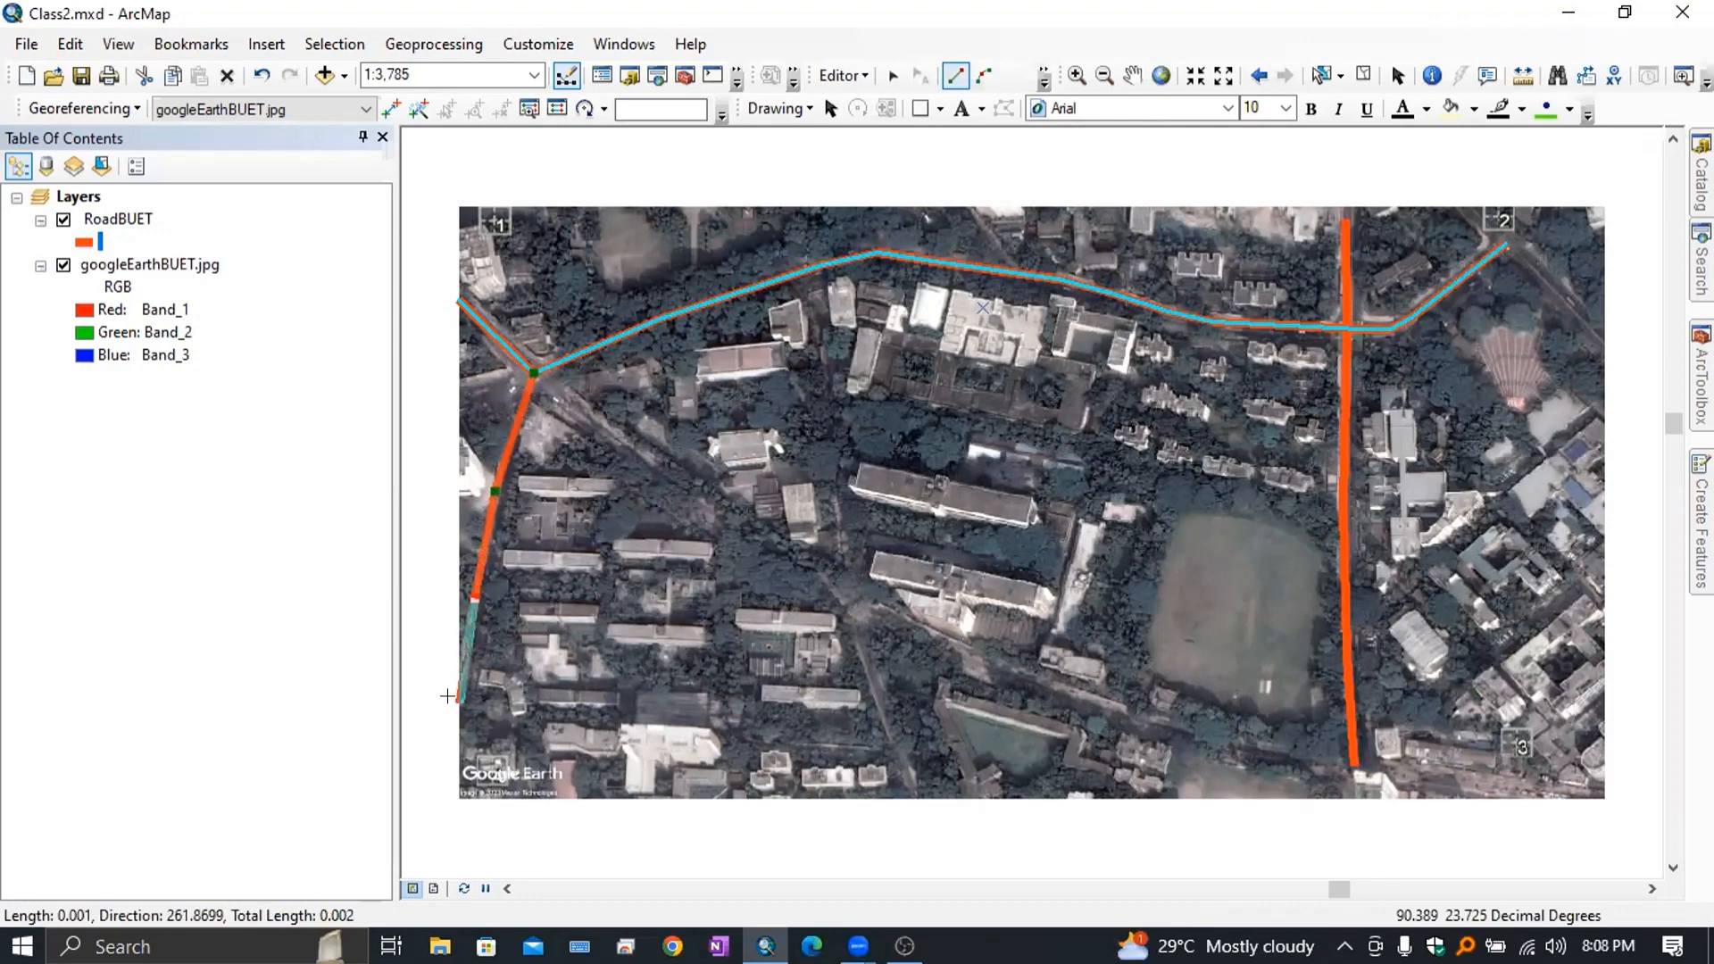
{"action": "double_click", "coordinate": [447, 695]}
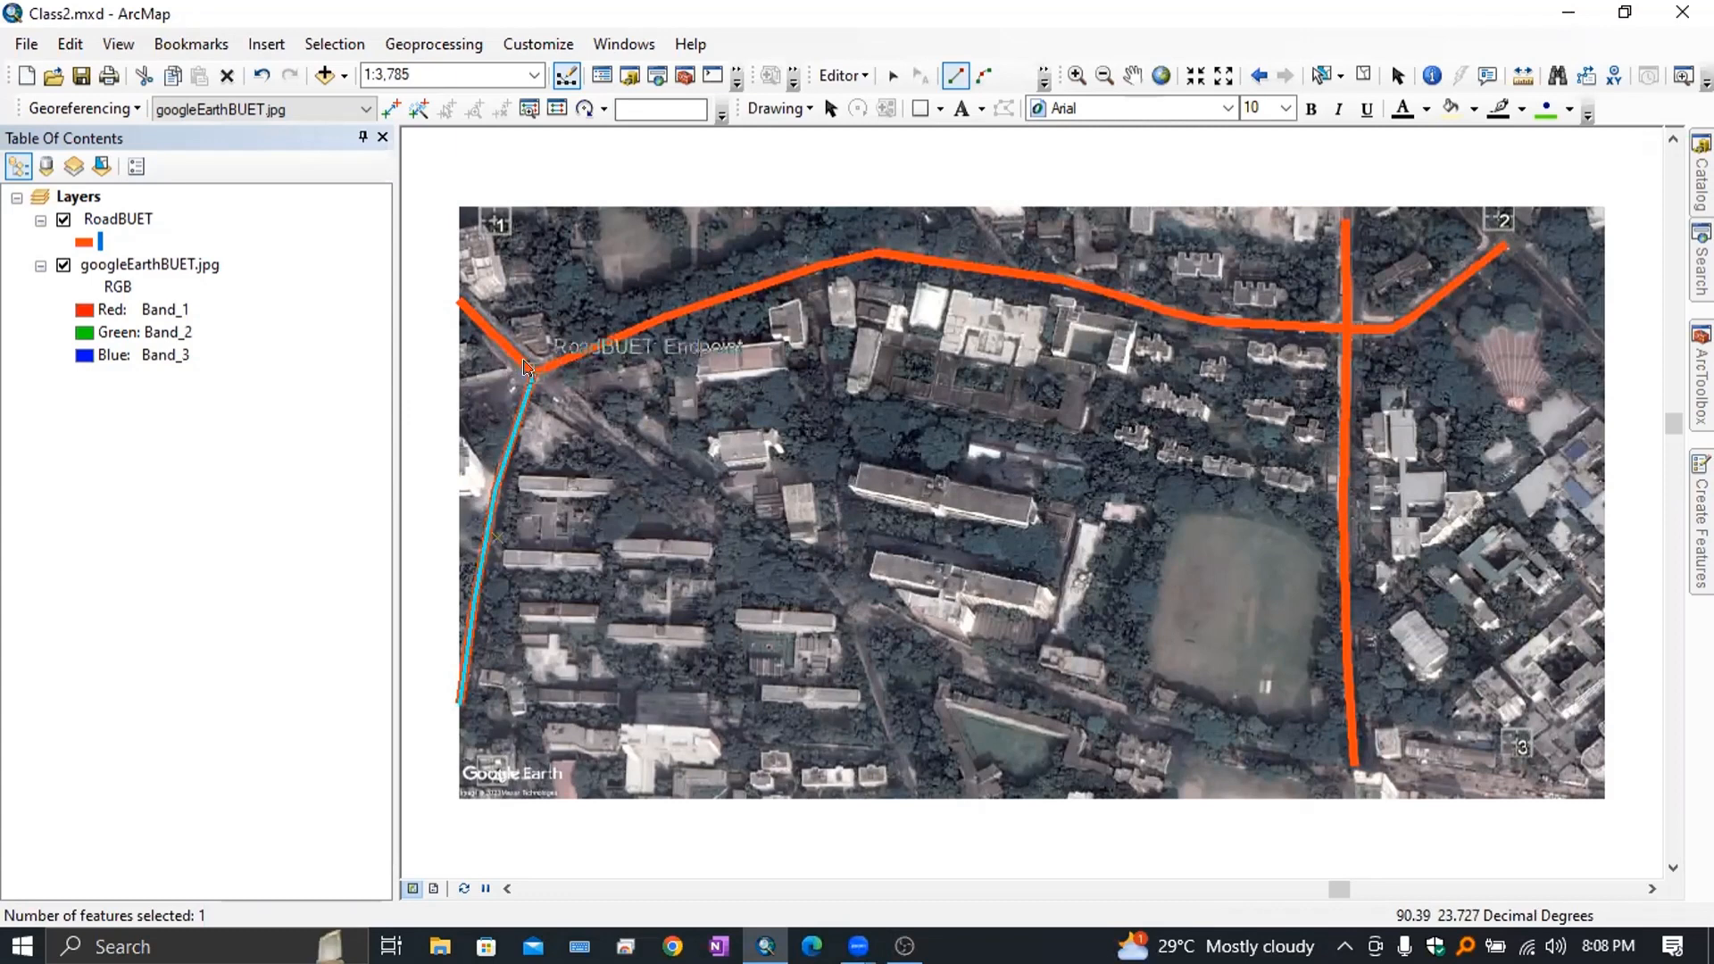
Digitize the short road from the western junction straight west to the edge of the image.
{"action": "left_click", "coordinate": [528, 367]}
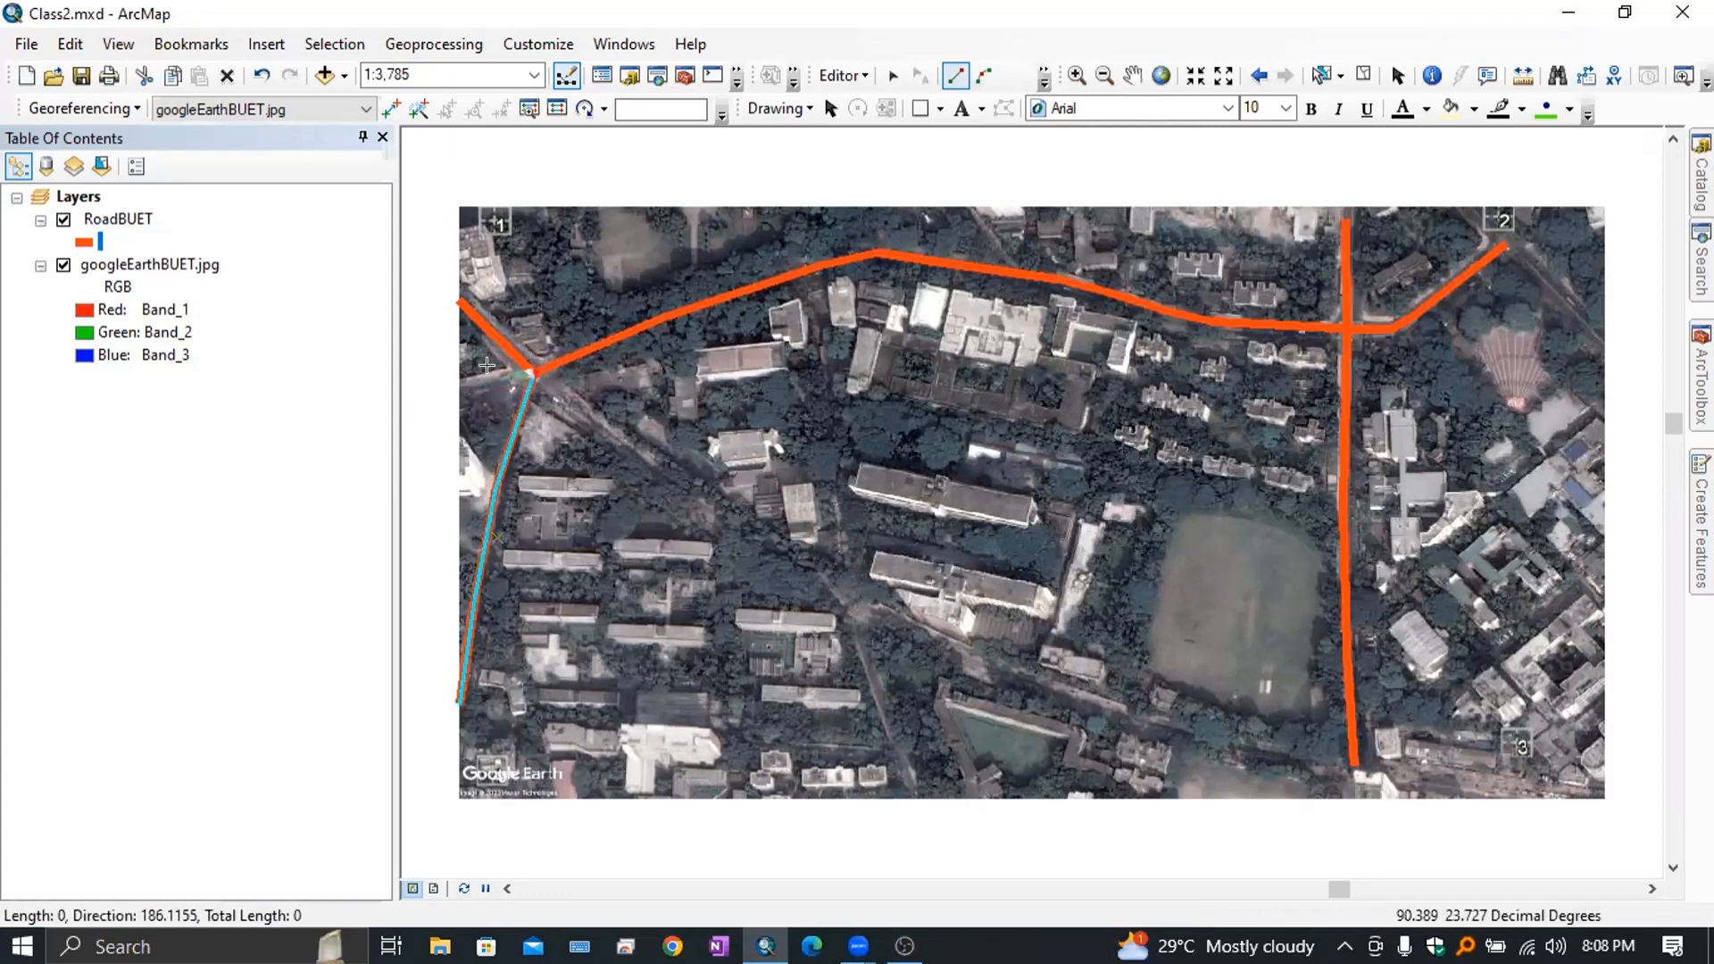
{"action": "left_click", "coordinate": [455, 385]}
{"action": "key", "text": "F2"}
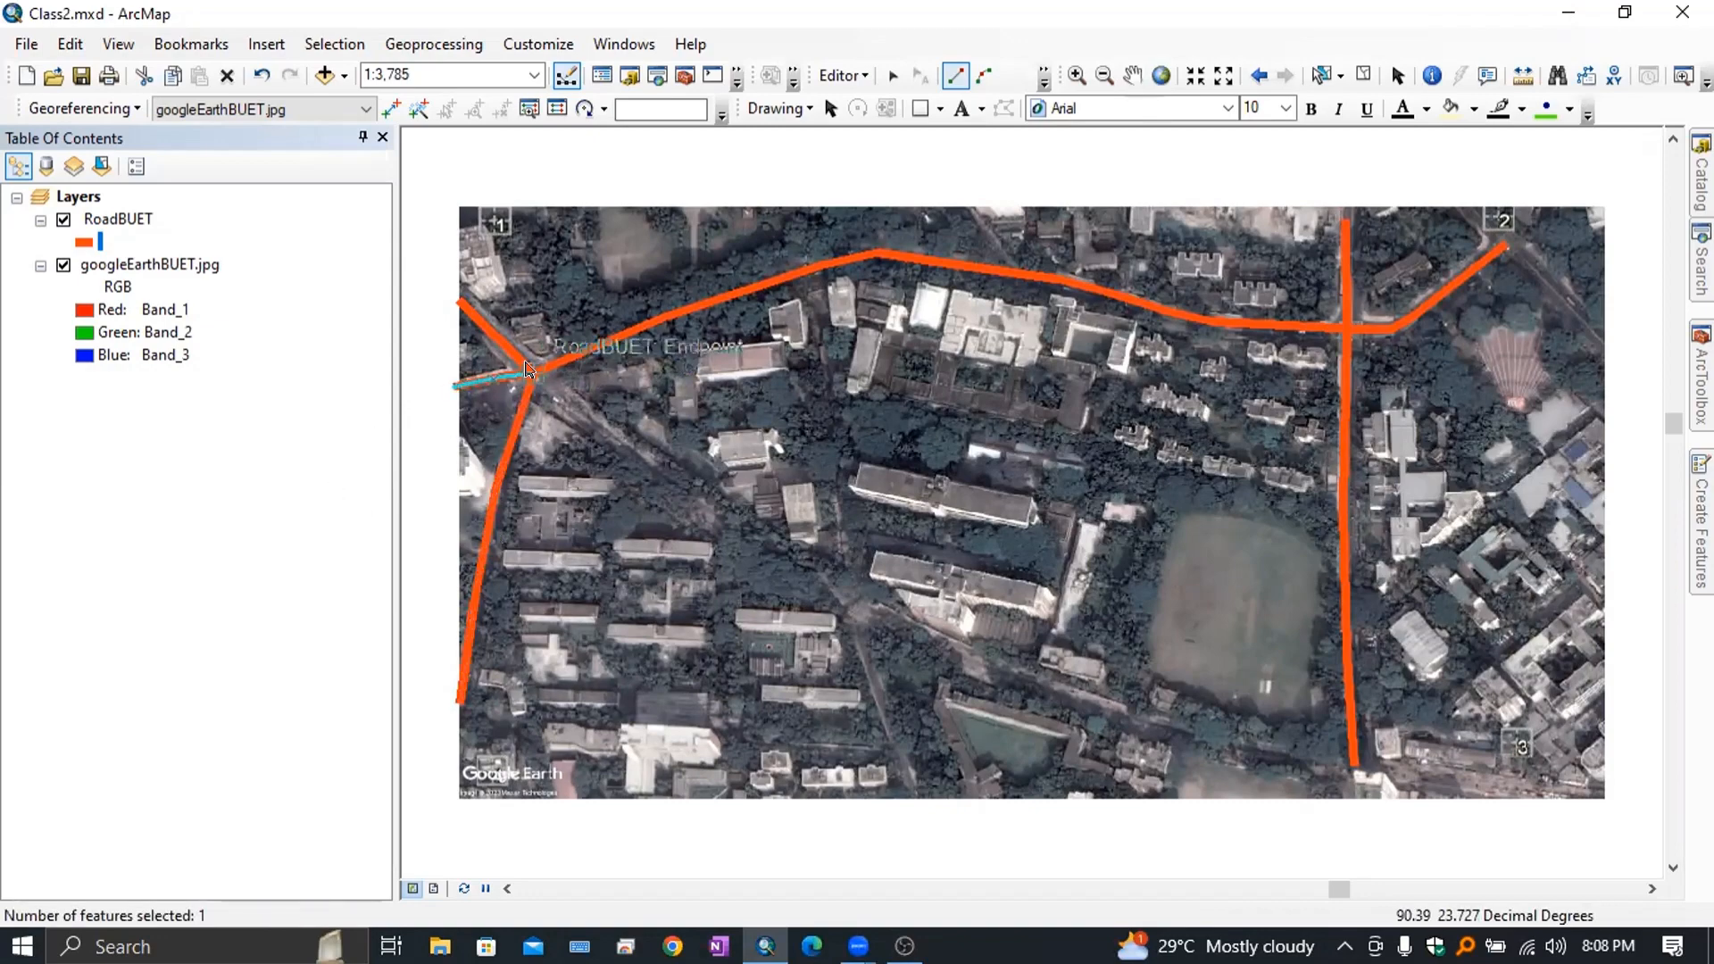
Digitize the diagonal road from the western junction southeast past the playing field to the southern junction as a RoadBUET line.
{"action": "left_click", "coordinate": [528, 369]}
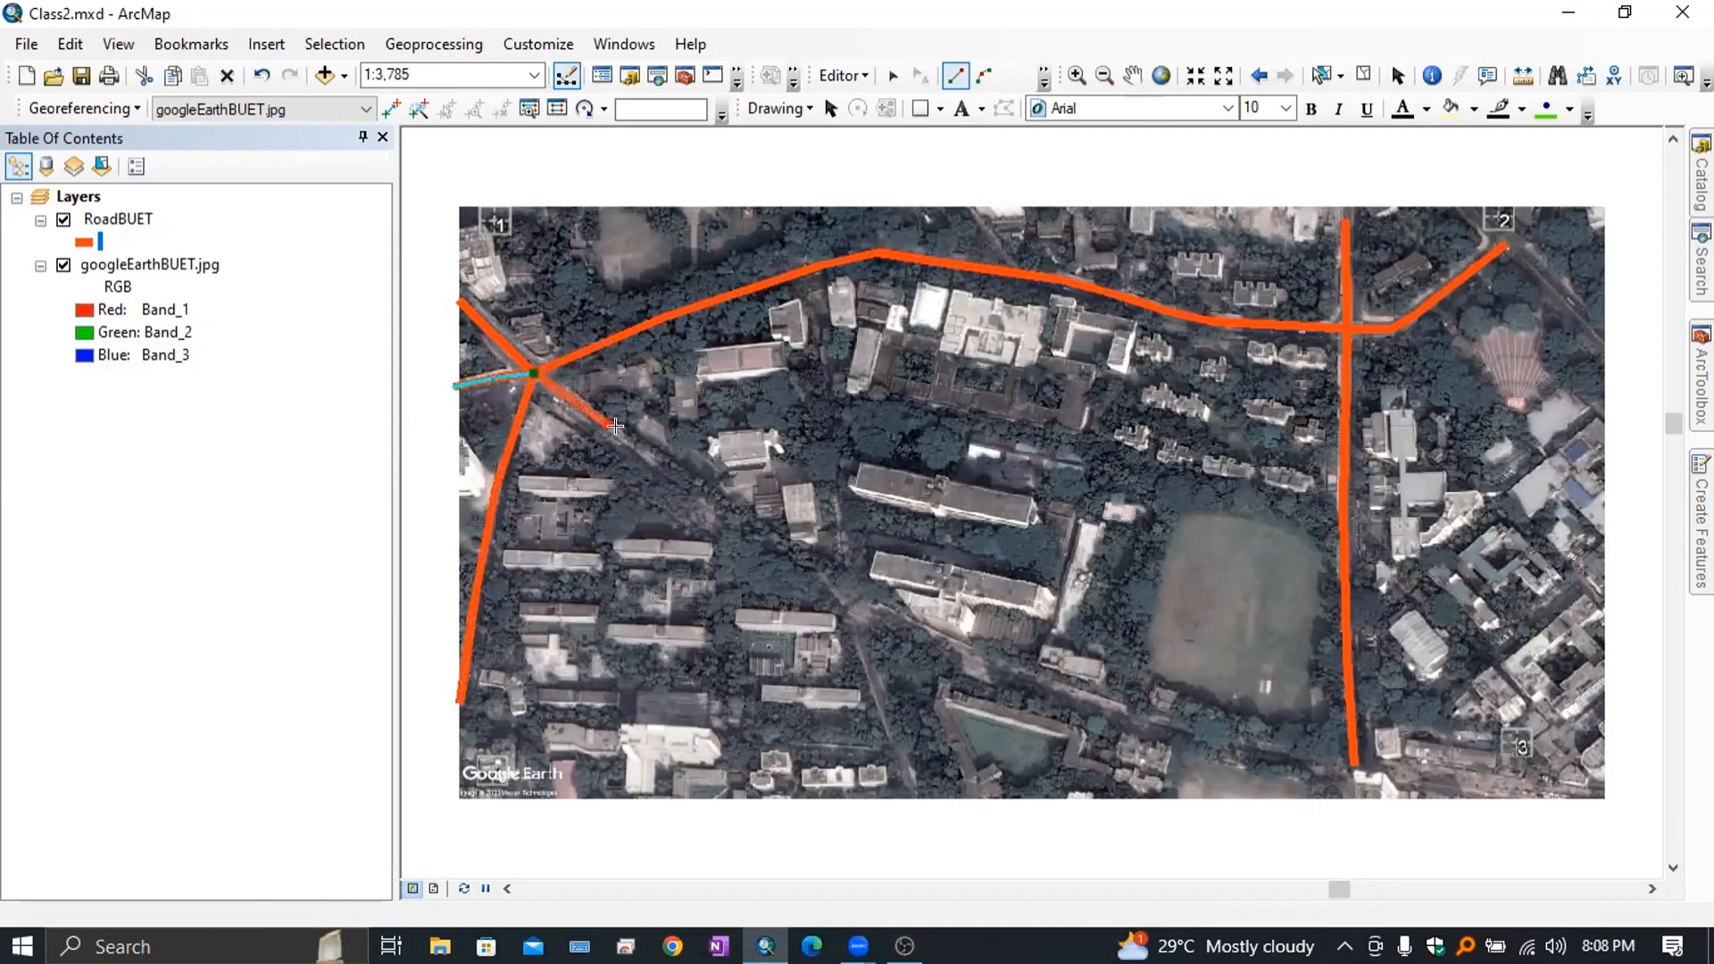
{"action": "left_click", "coordinate": [608, 424]}
{"action": "left_click", "coordinate": [758, 532]}
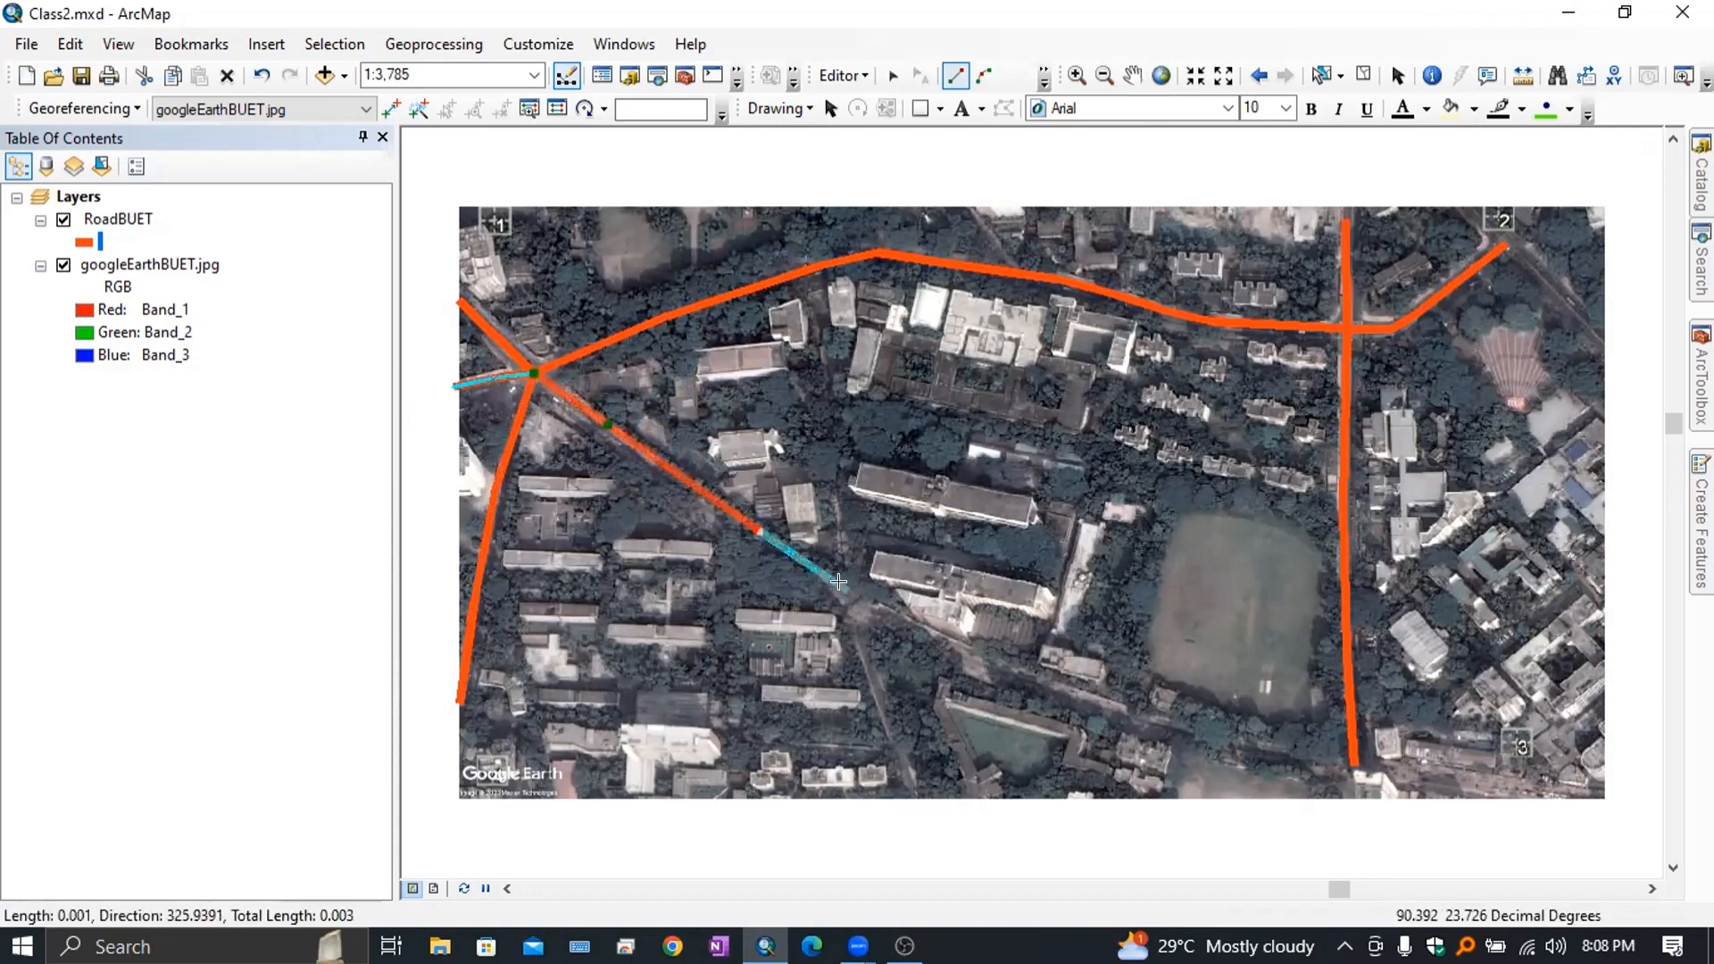
{"action": "left_click", "coordinate": [847, 593]}
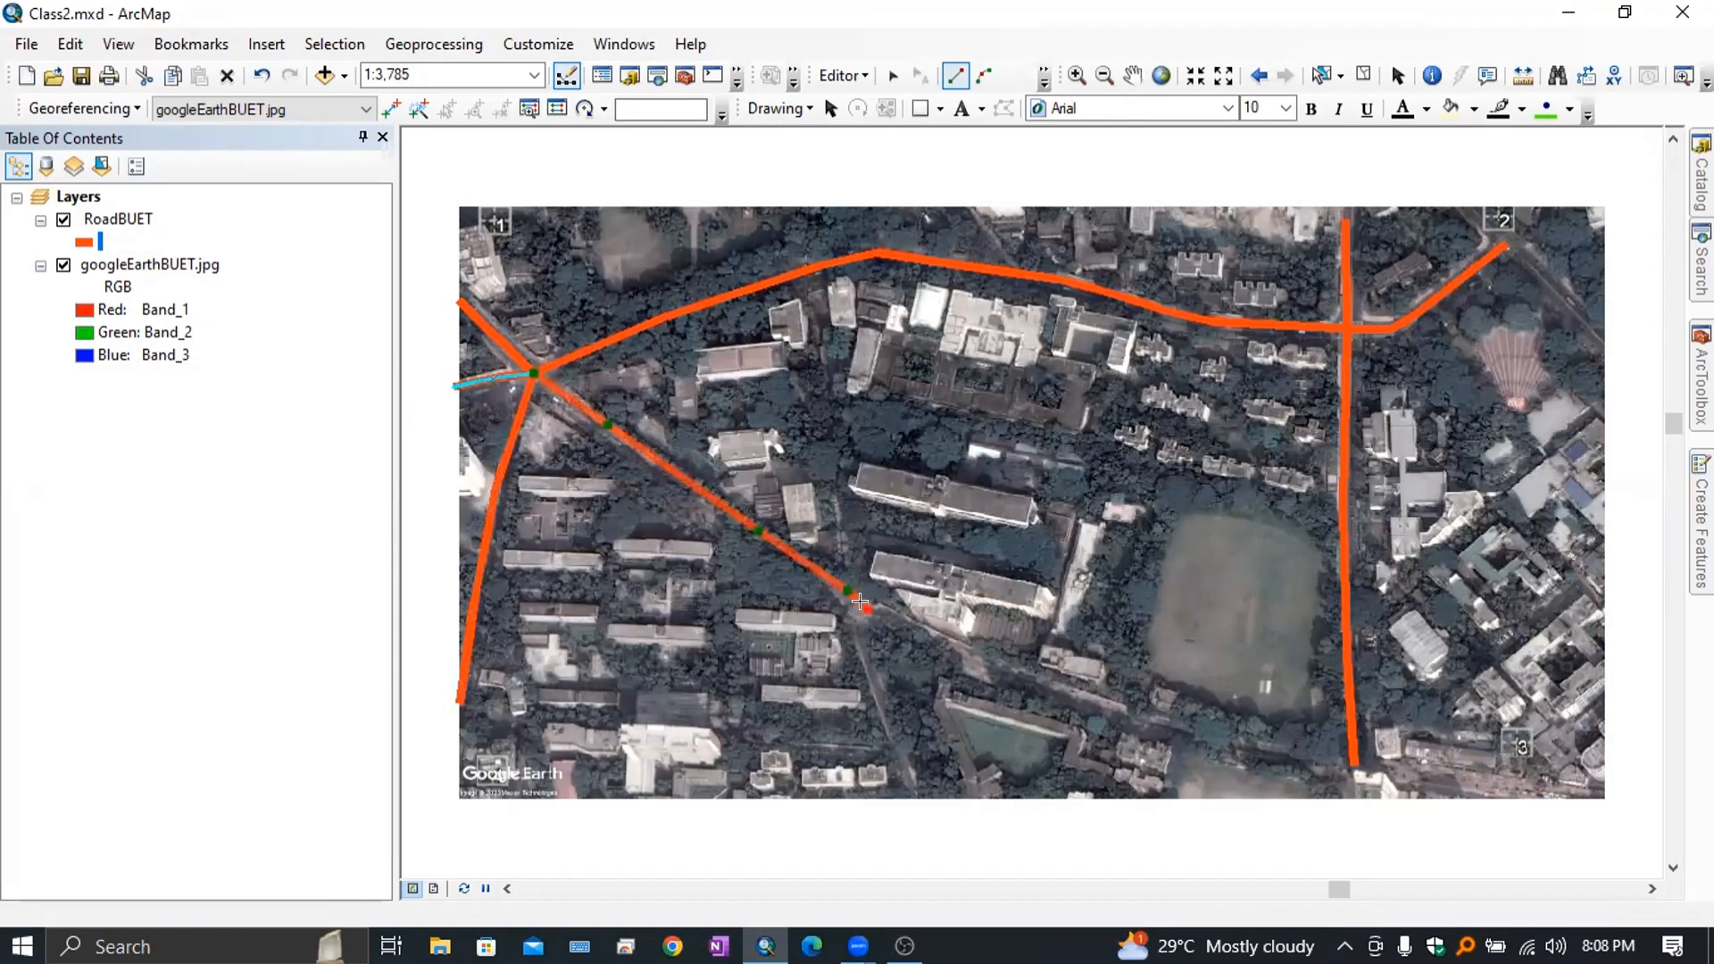
{"action": "left_click", "coordinate": [865, 609]}
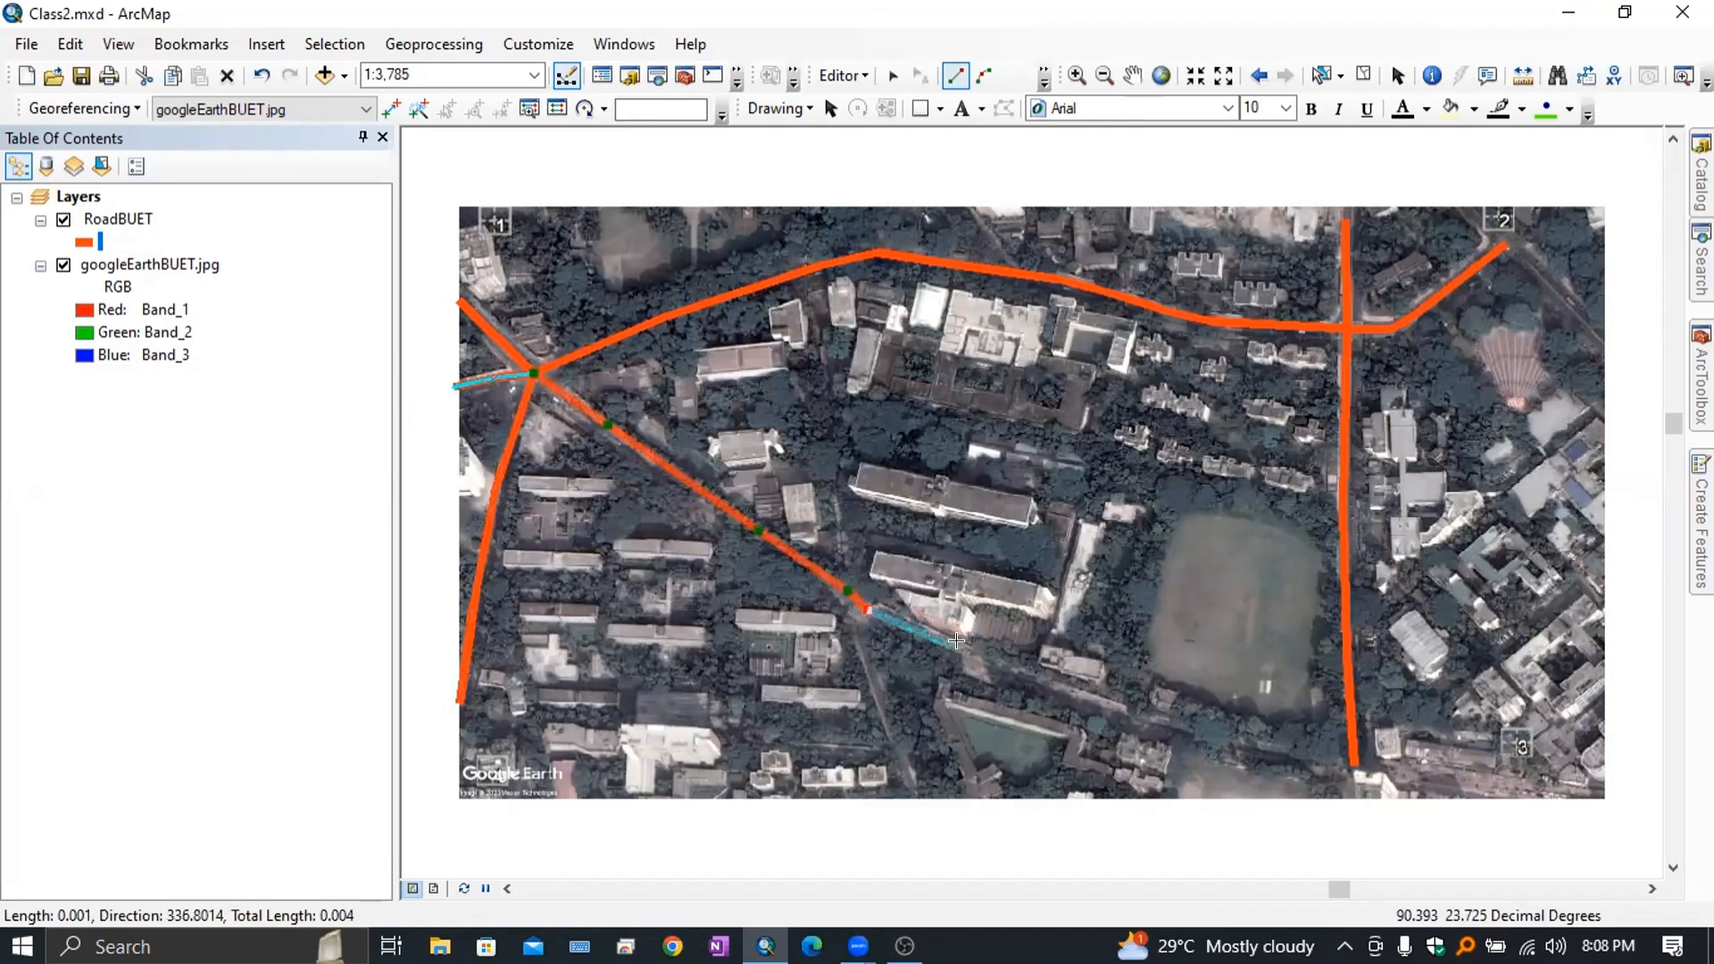
{"action": "left_click", "coordinate": [964, 651]}
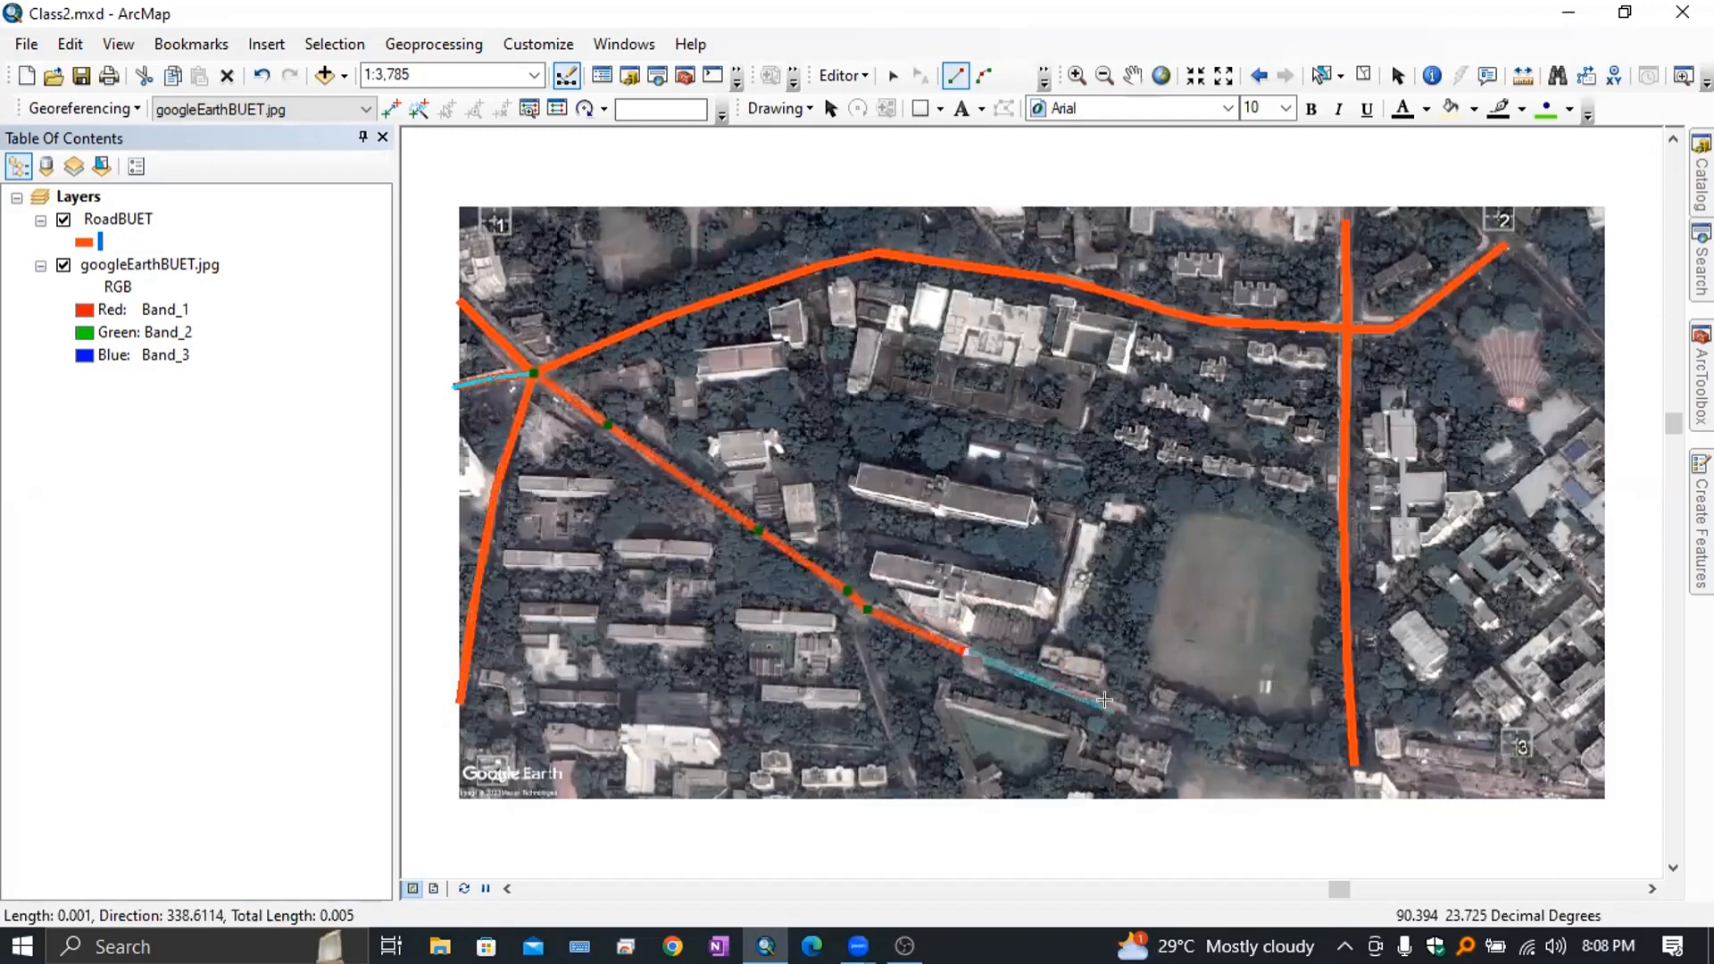
{"action": "left_click", "coordinate": [1115, 708]}
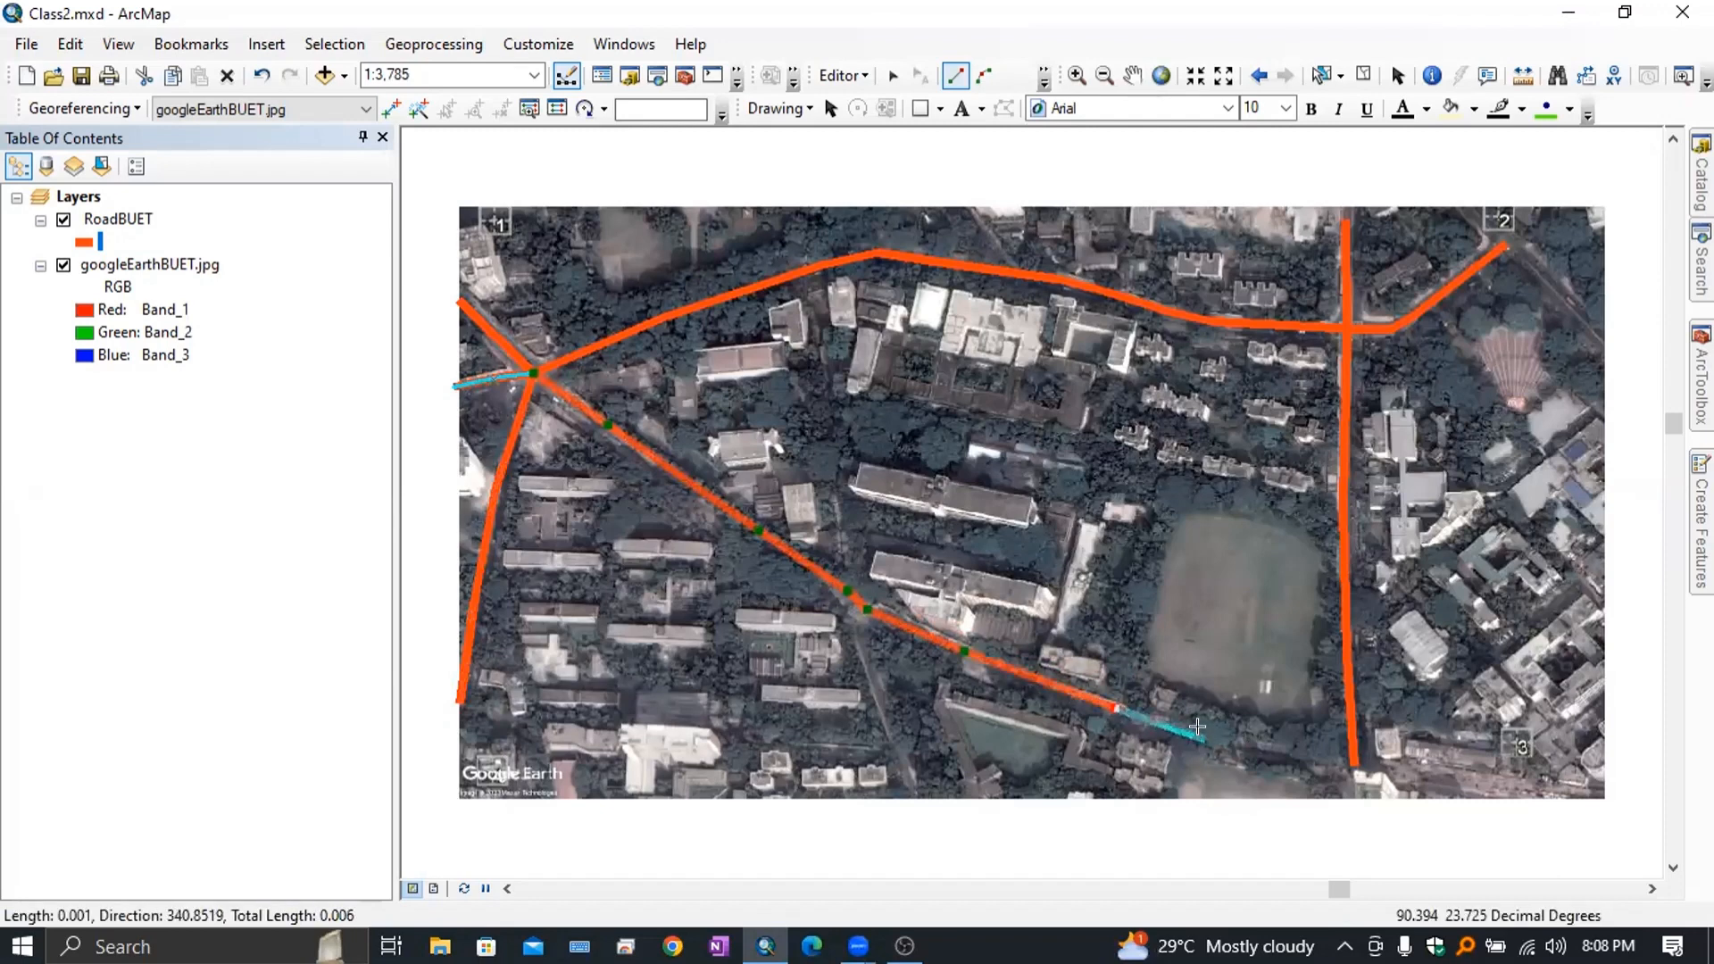
{"action": "left_click", "coordinate": [1205, 739]}
{"action": "double_click", "coordinate": [1350, 765]}
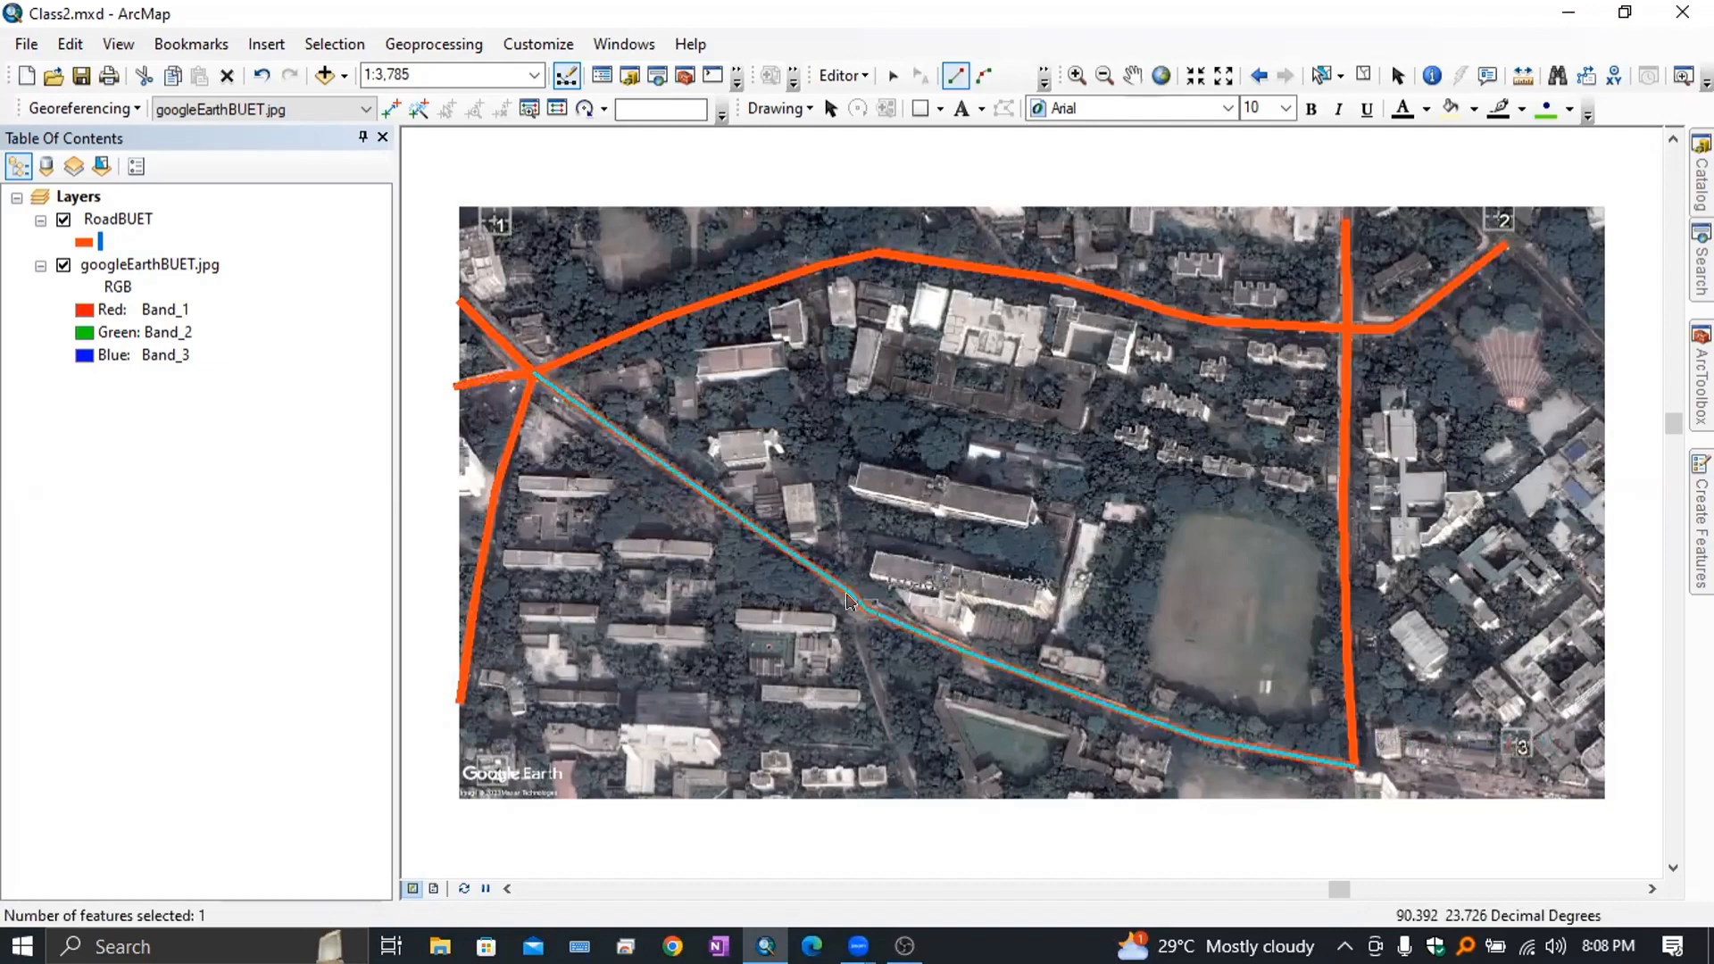
Digitize the branch road from the diagonal road's midway bend southward to the image's south edge.
{"action": "left_click", "coordinate": [844, 591]}
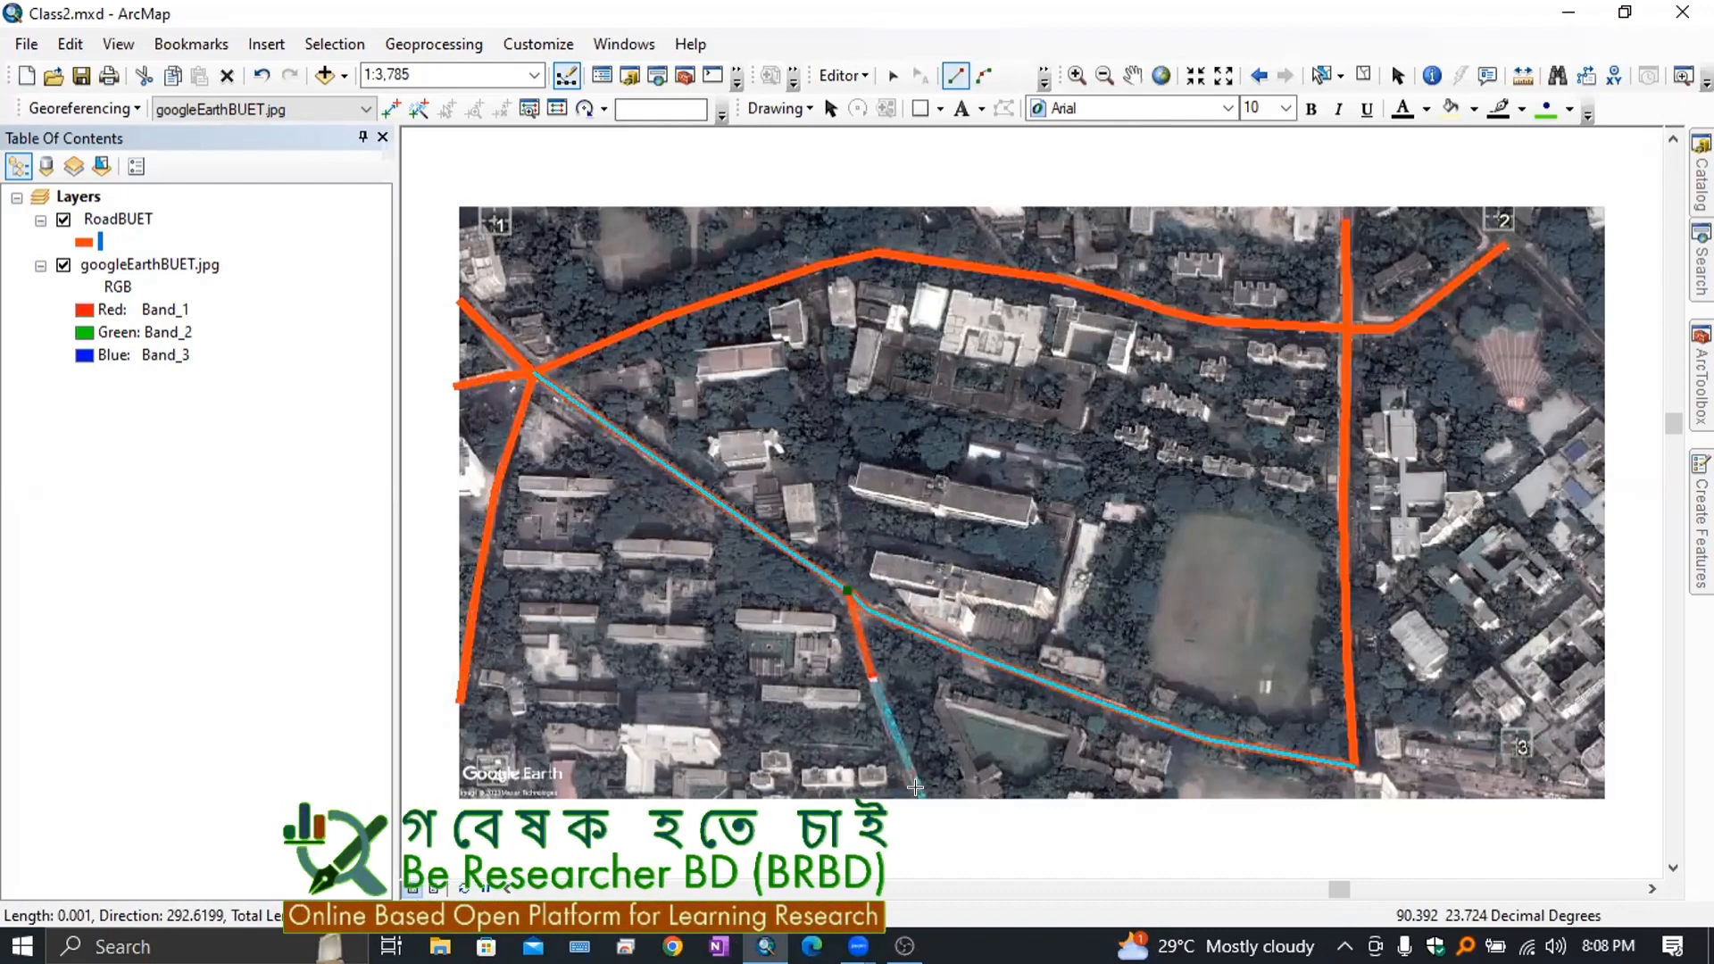
{"action": "double_click", "coordinate": [923, 797]}
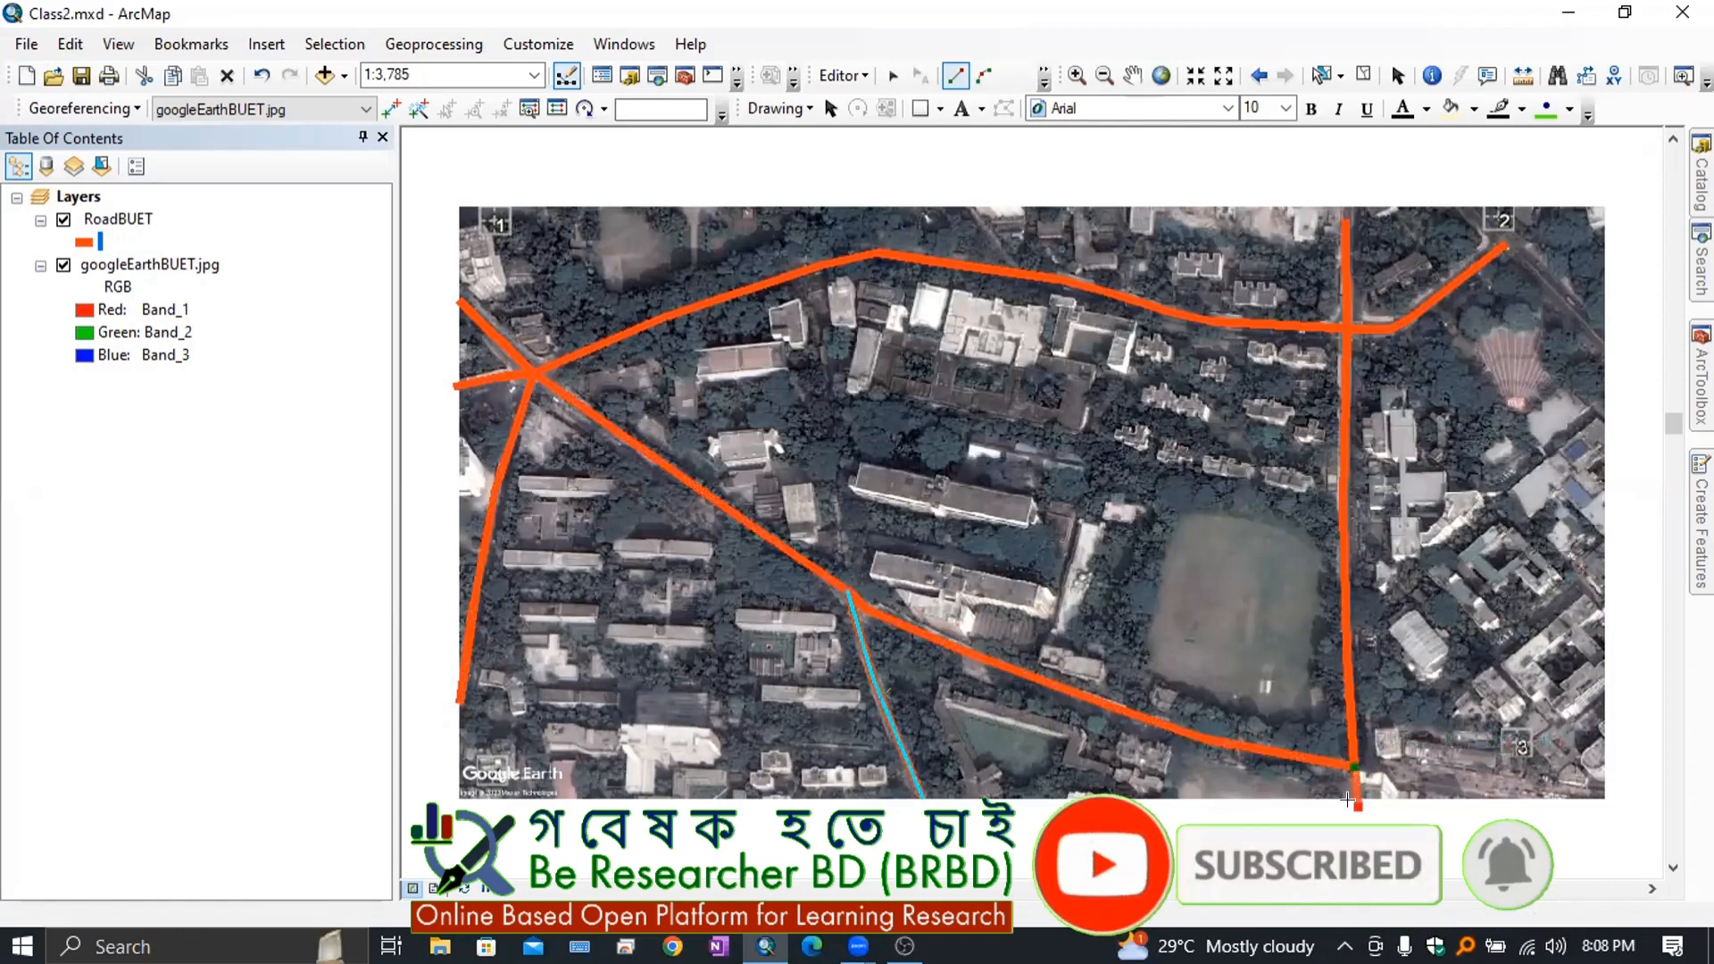
Digitize the short road south from the southern junction and the road running southeast past marker 3 to the image's south edge.
{"action": "left_click", "coordinate": [1335, 767]}
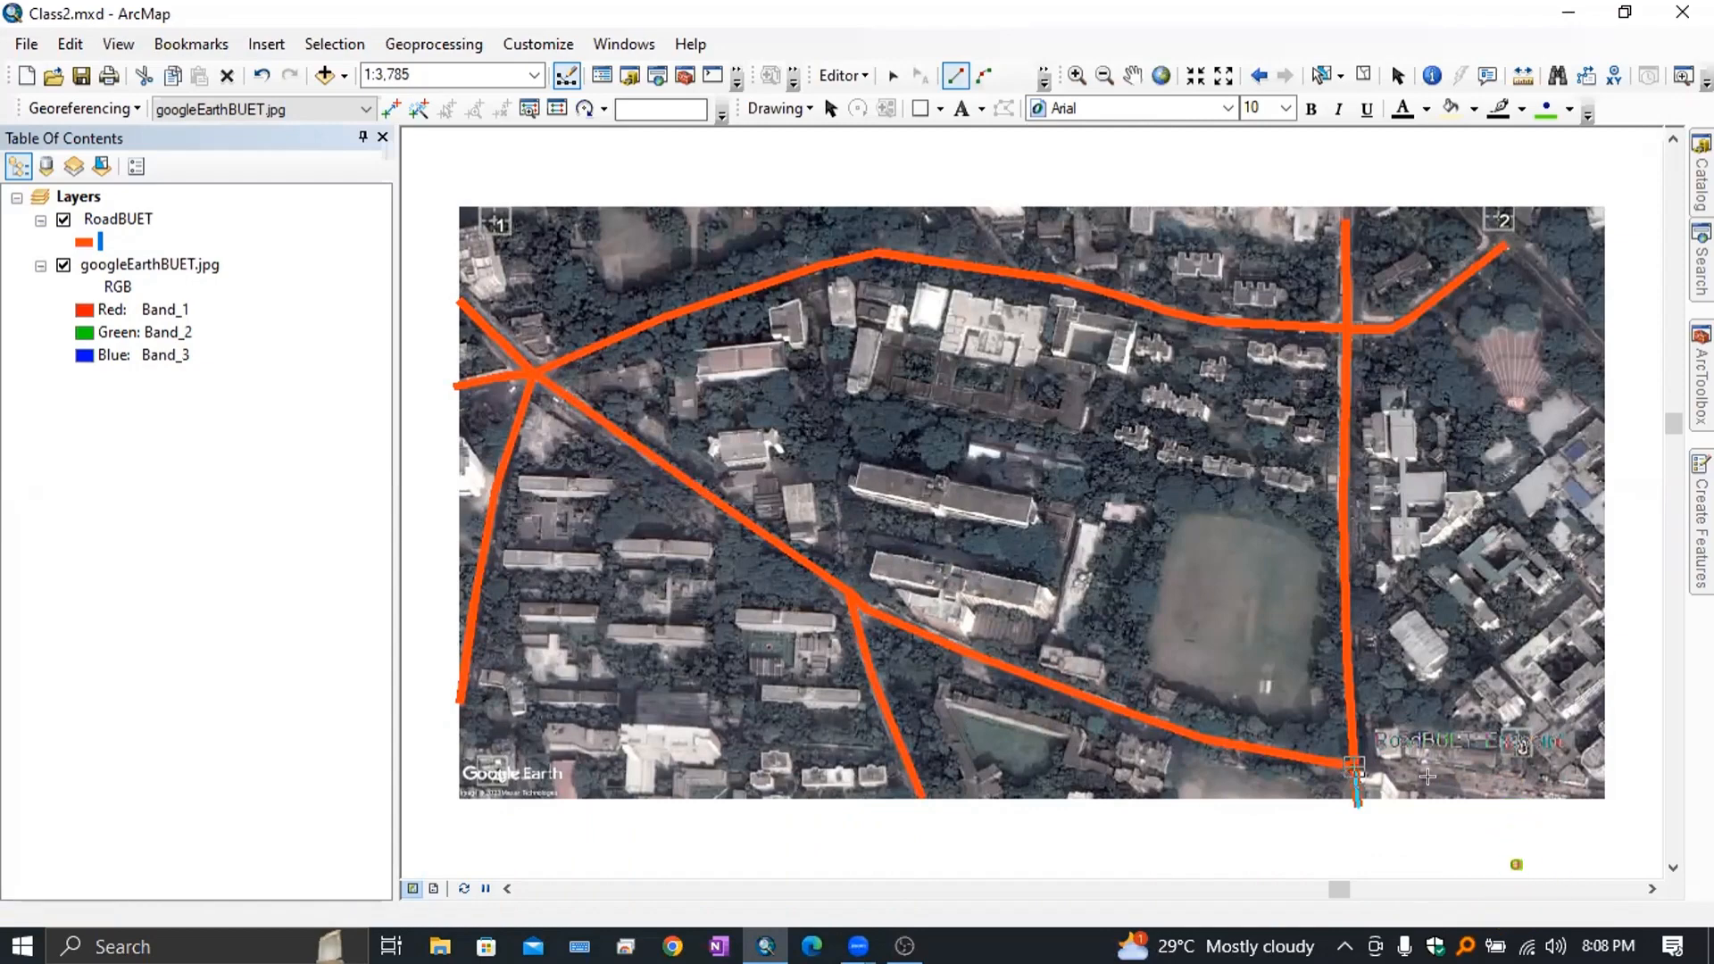
{"action": "left_click", "coordinate": [1354, 766]}
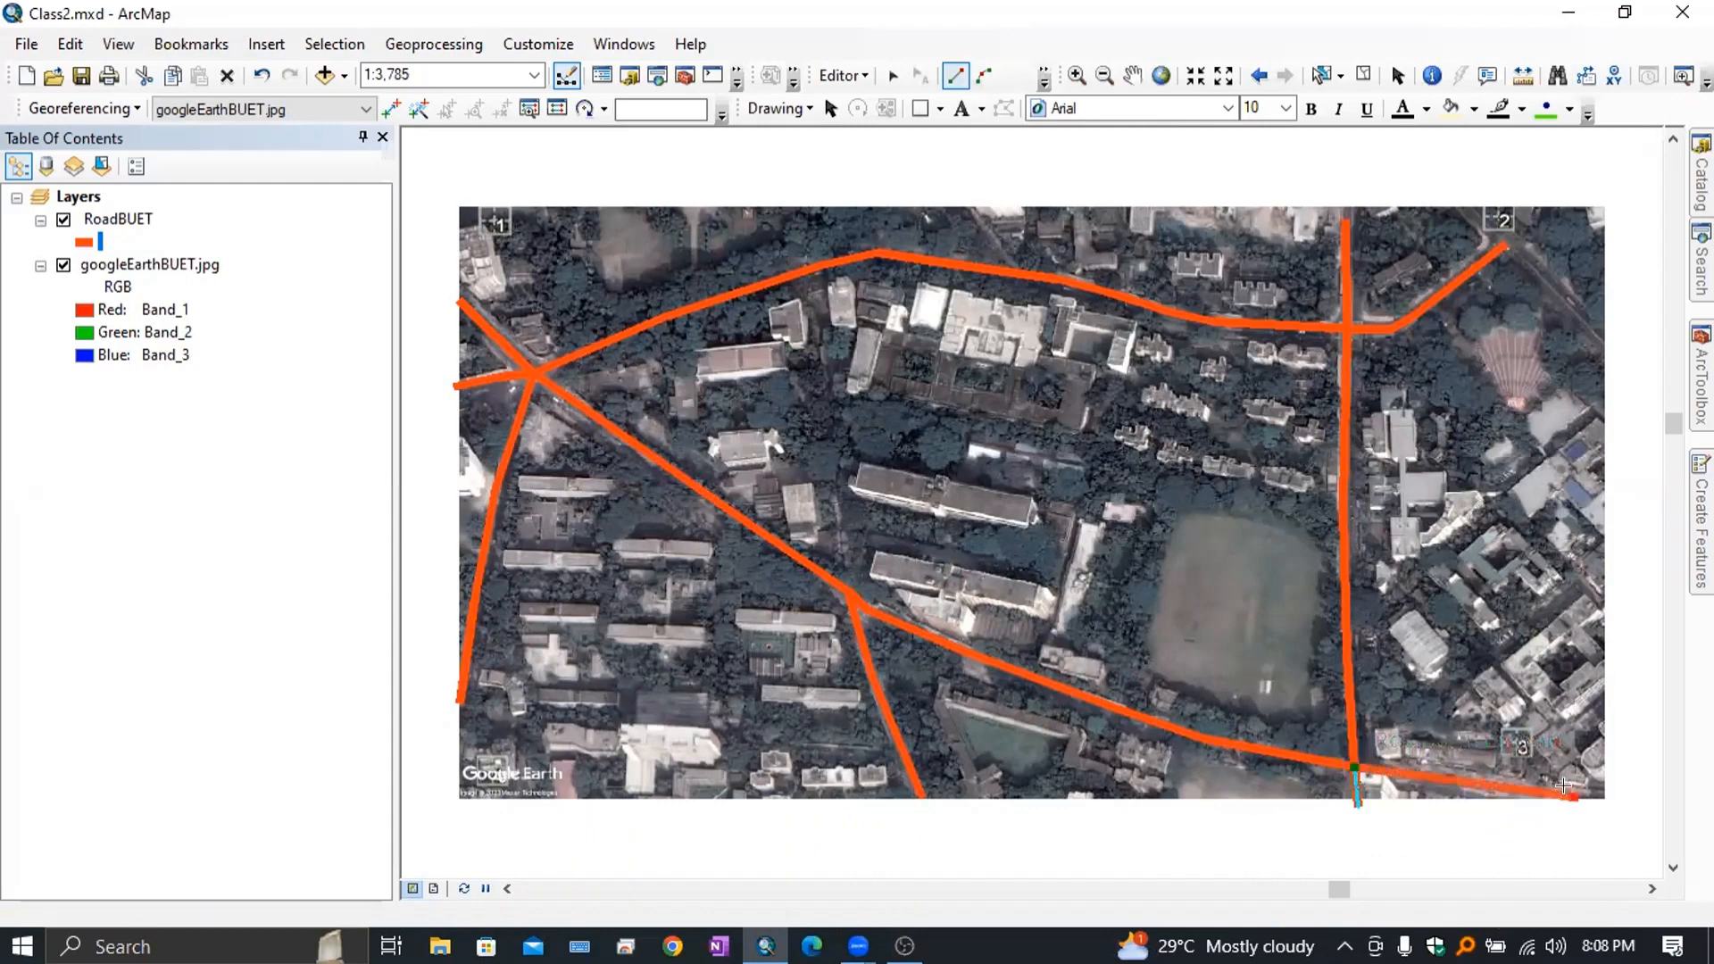
{"action": "double_click", "coordinate": [1571, 798]}
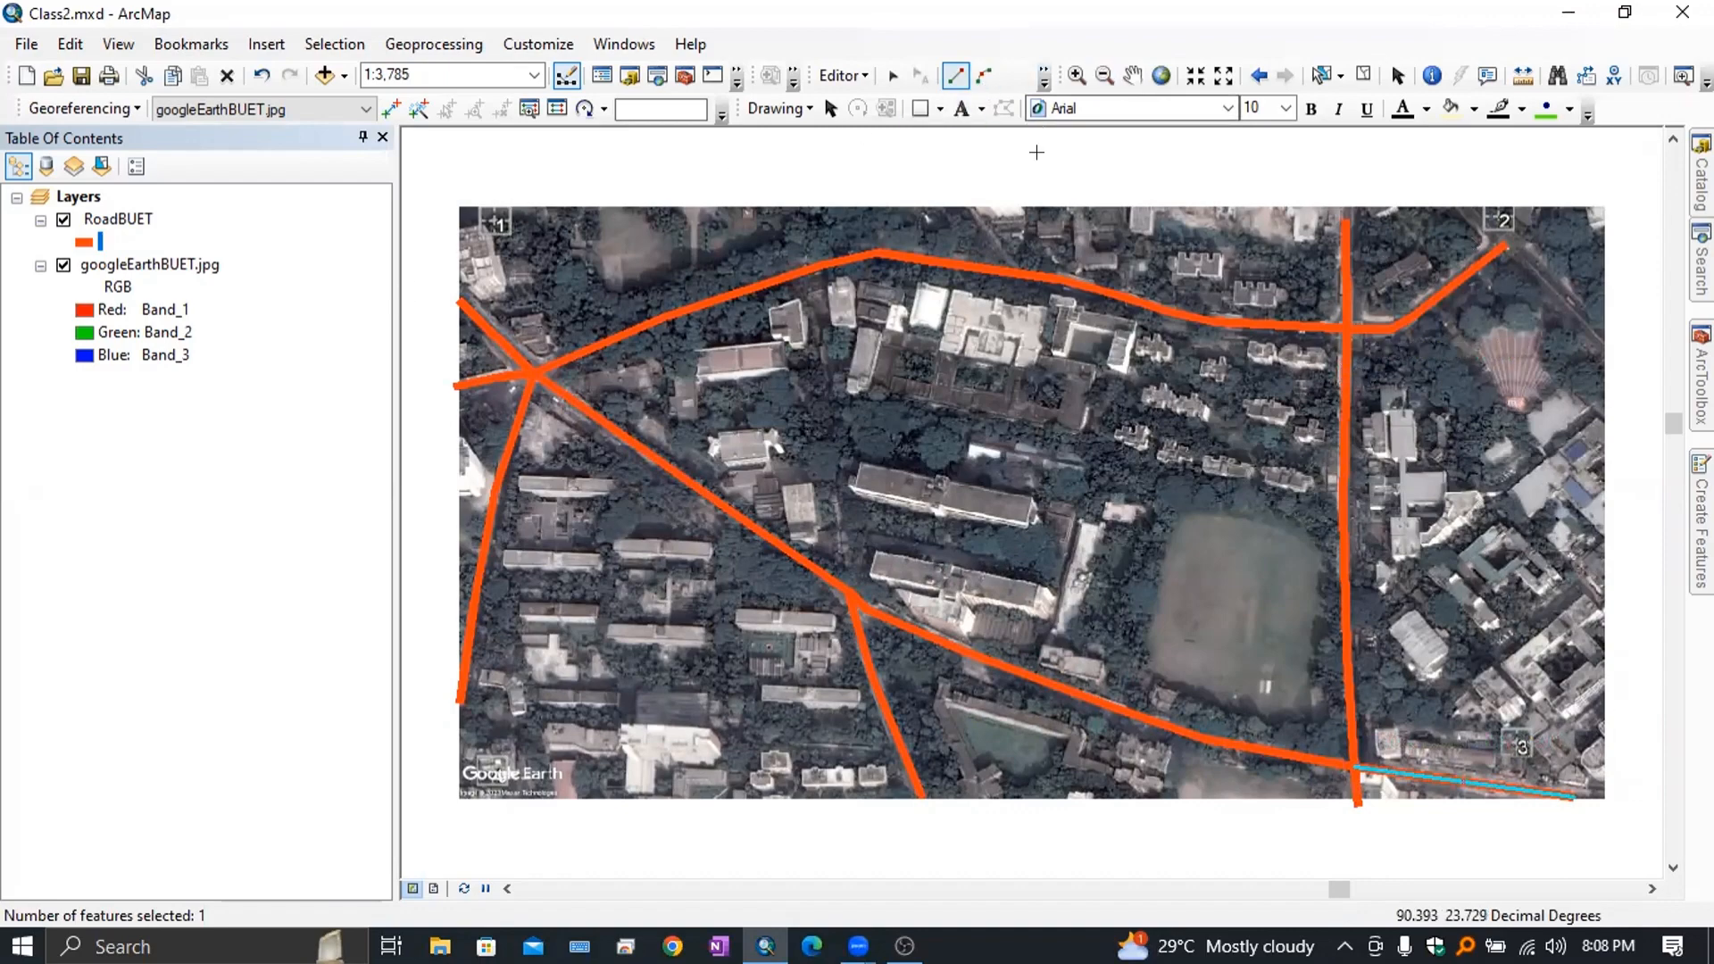
End the editing session and save the edits to the RoadBUET layer.
{"action": "left_click", "coordinate": [848, 75]}
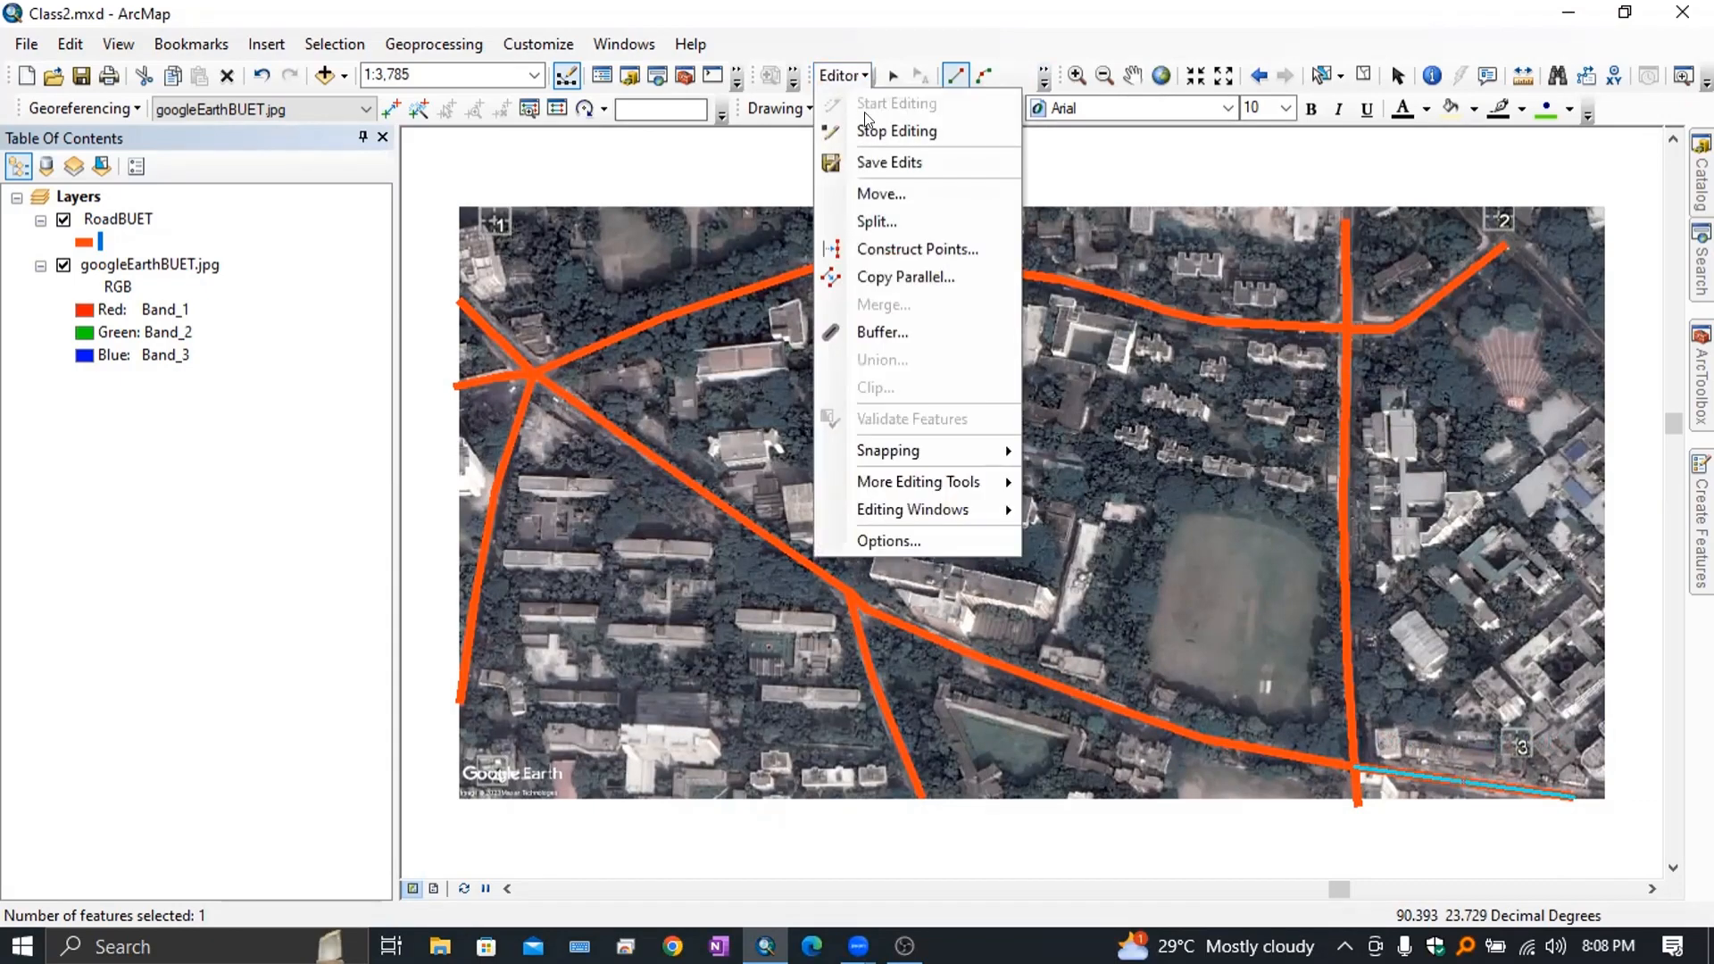
{"action": "left_click", "coordinate": [909, 134]}
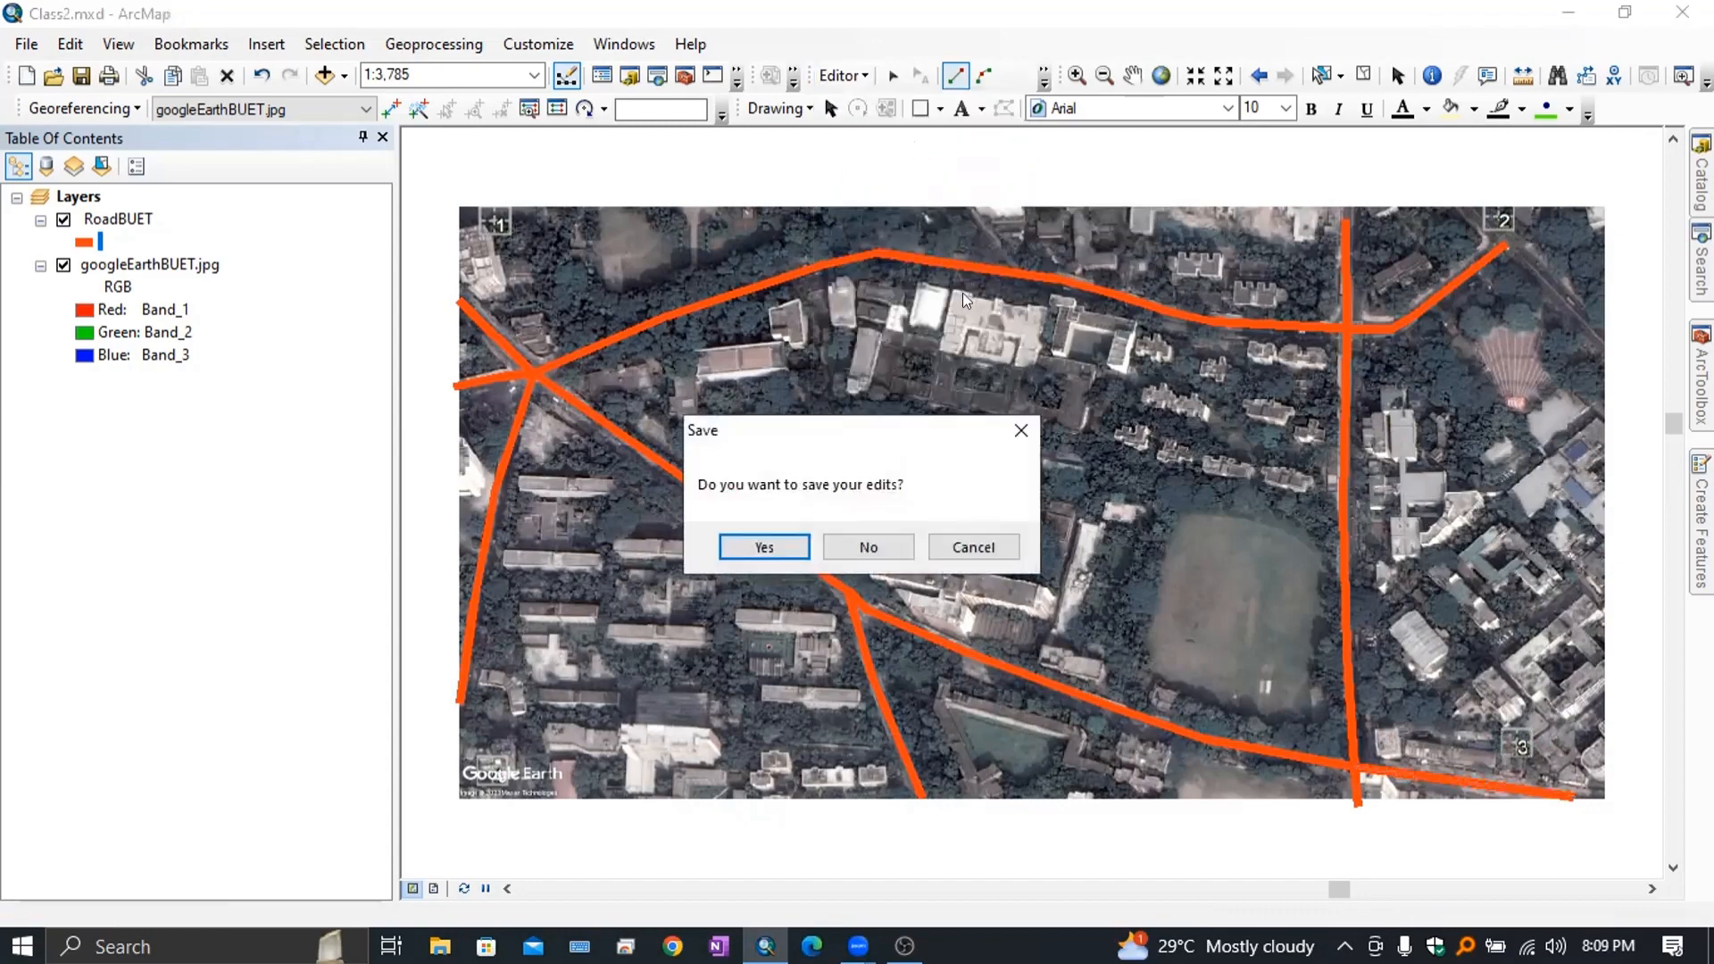
{"action": "left_click", "coordinate": [764, 546]}
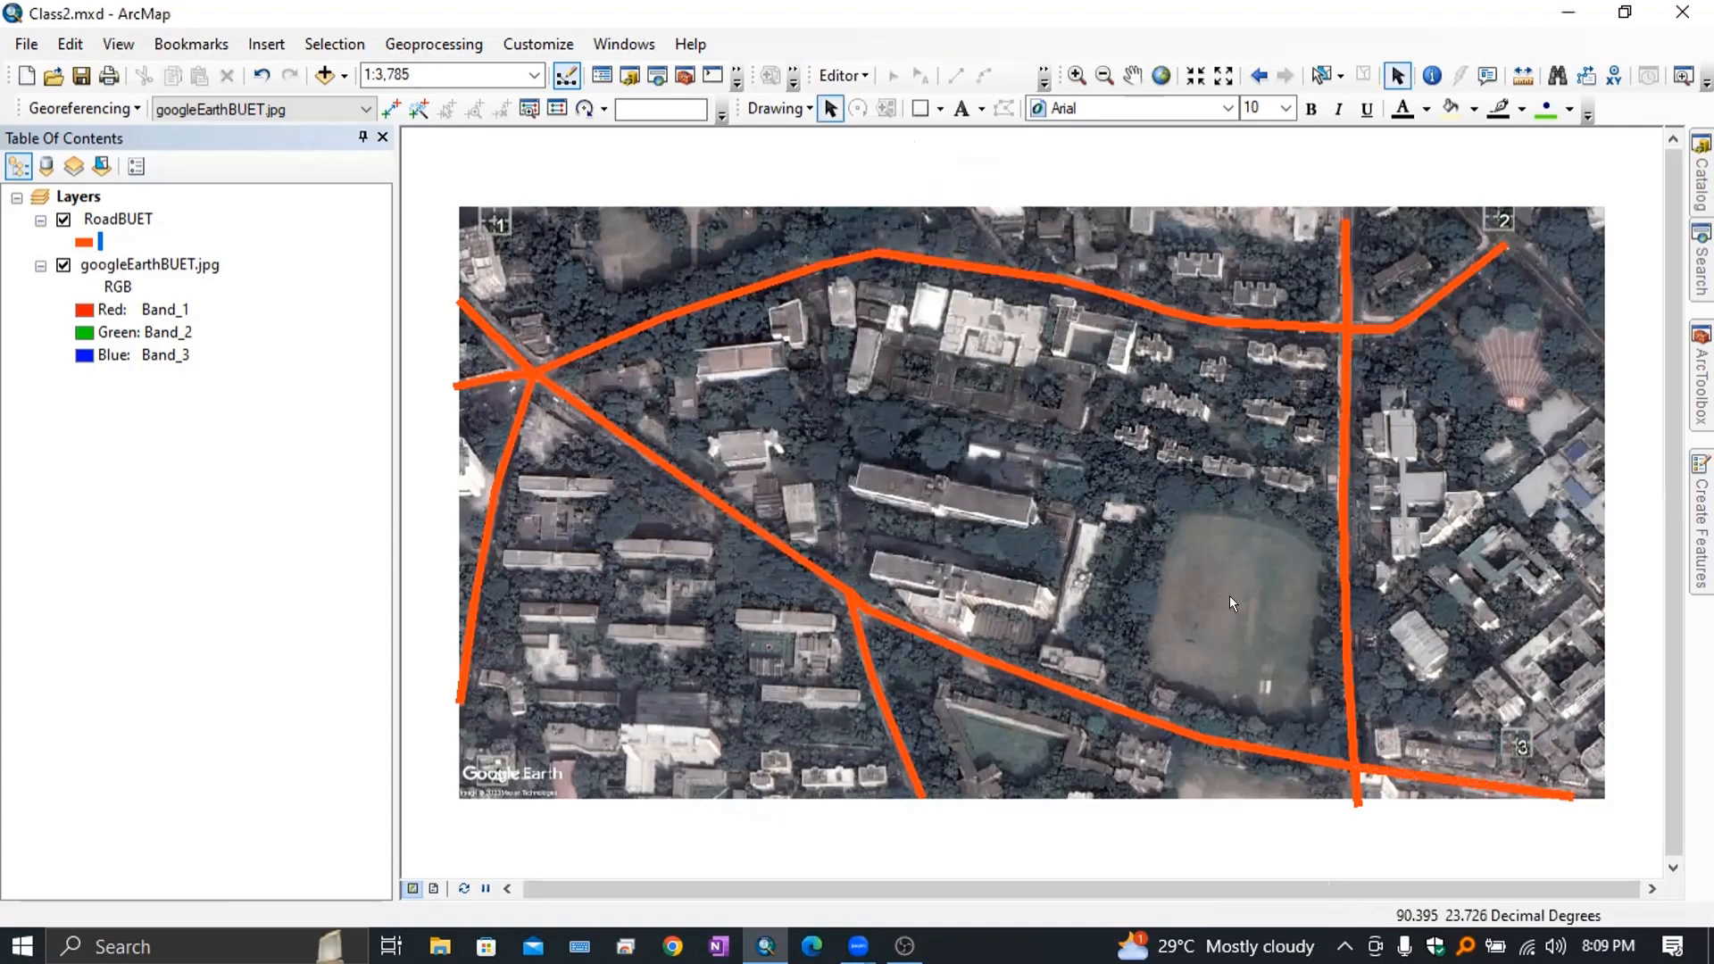